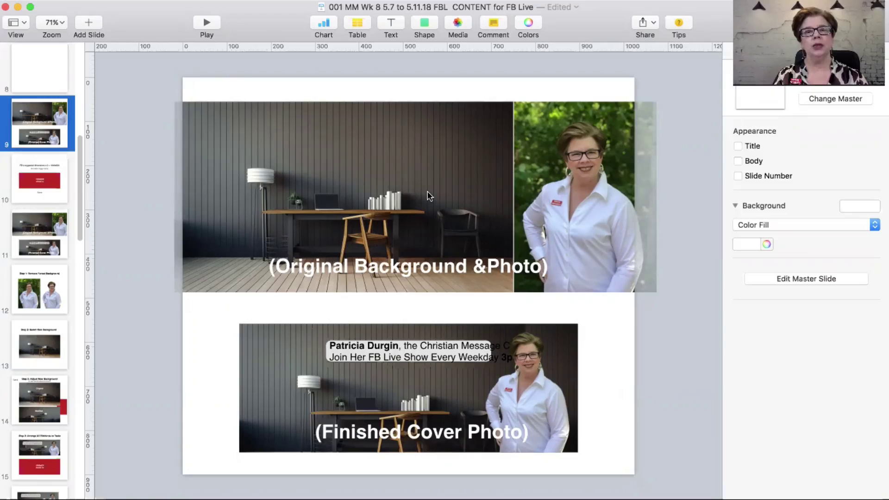
Step: On slide 9, move the office background left and the portrait right, leaving a gap
left_click_drag(435, 196, 376, 196)
left_click_drag(564, 181, 609, 183)
left_click_drag(390, 194, 453, 195)
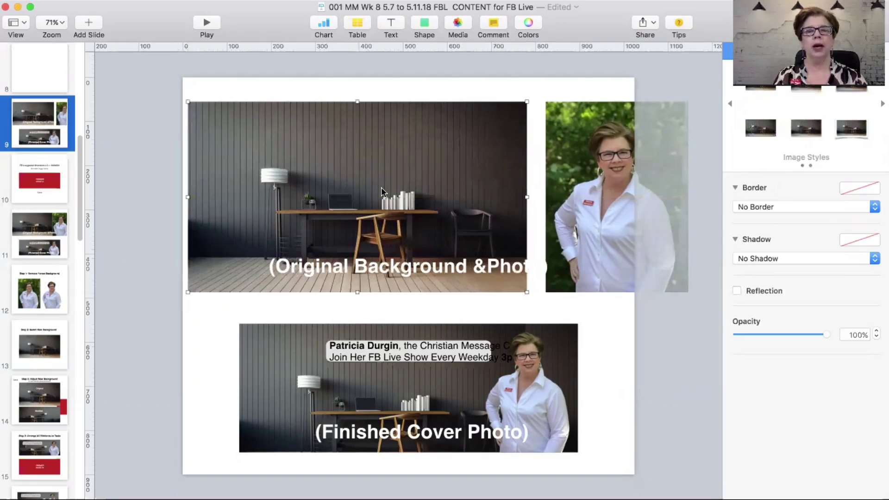
left_click_drag(382, 190, 393, 190)
left_click(613, 180)
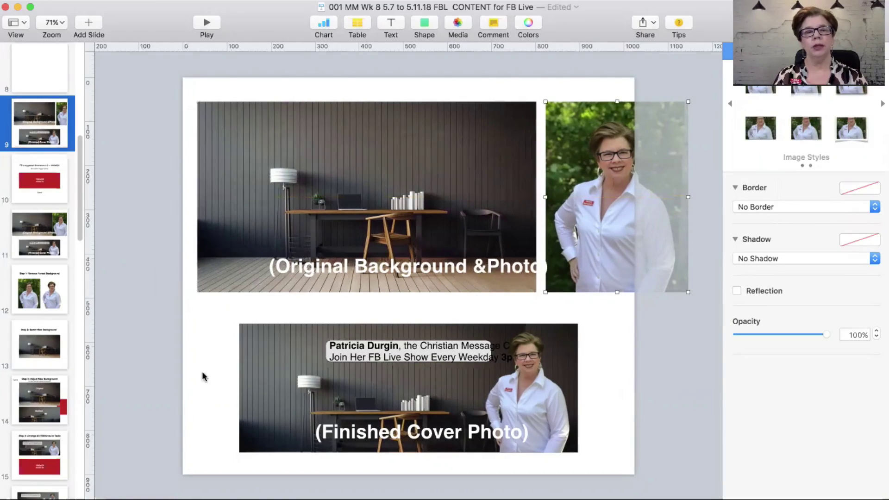
Step: Select the two-line caption box and place the cursor inside the bold name
scroll(252, 381, "up", 5)
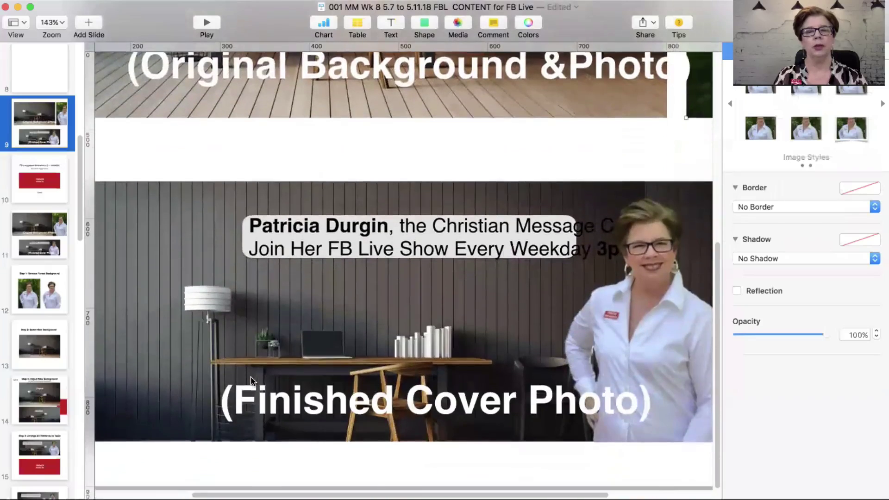
scroll(251, 376, "down", 2)
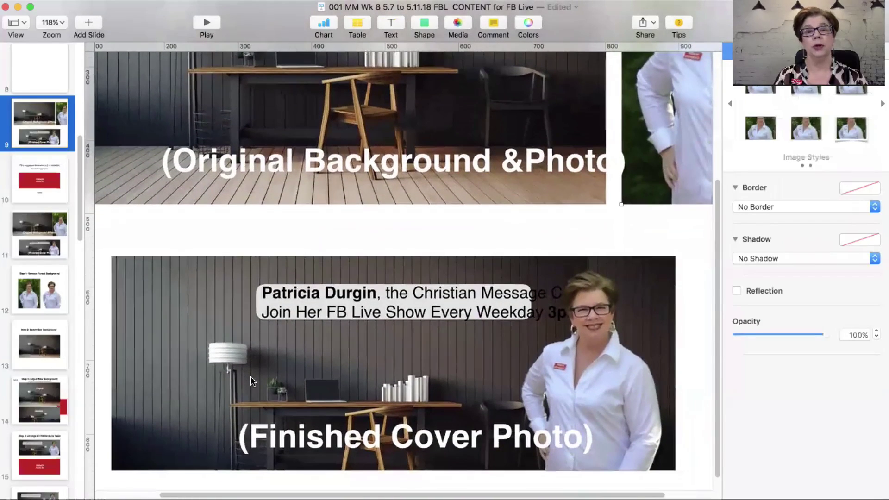
left_click(359, 292)
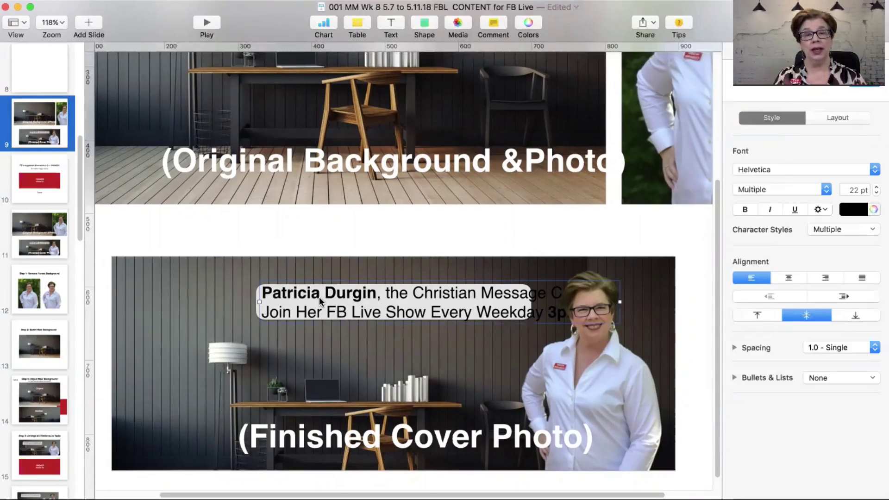
left_click(320, 297)
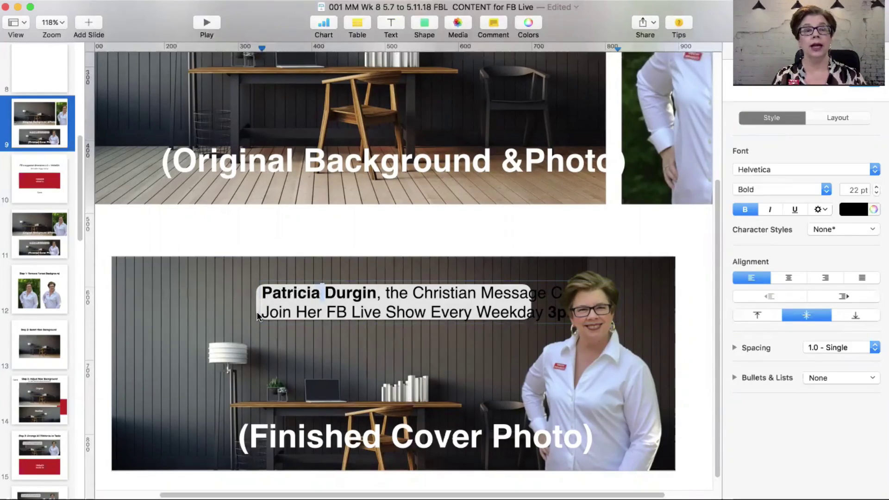
Step: Show slide 10 with the 1640x624 upload size, fitted to the window
left_click(55, 181)
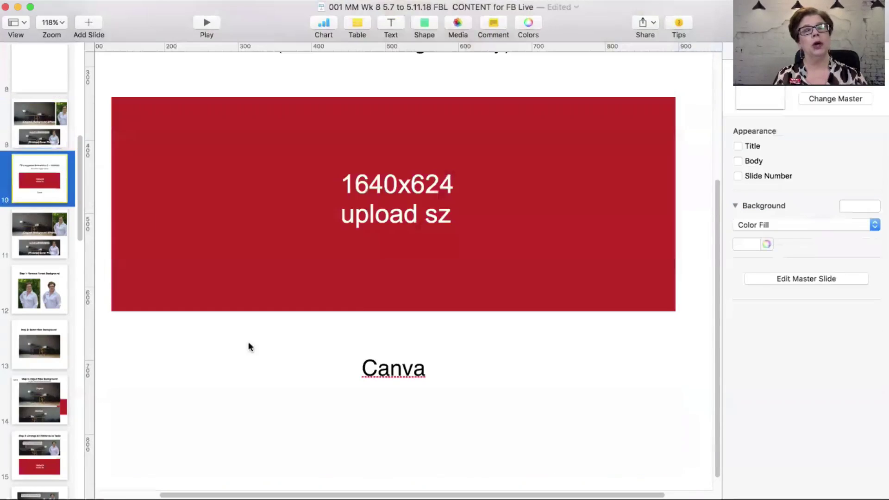
key("super+shift+0")
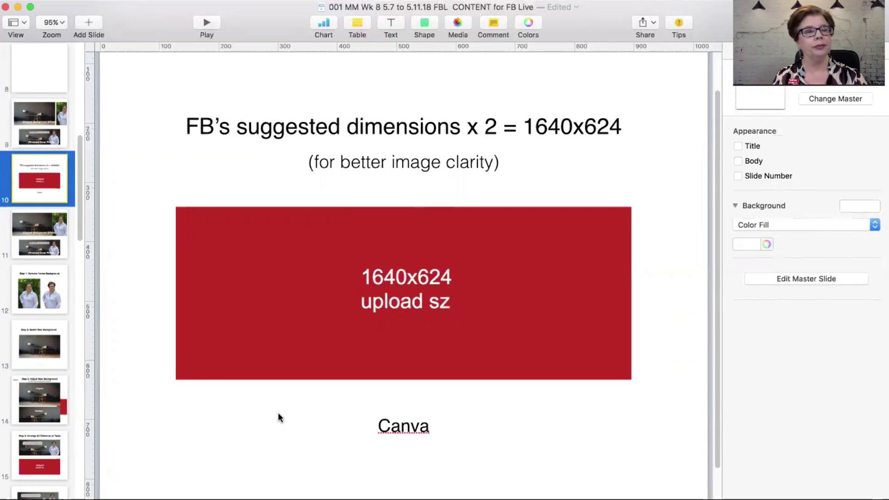
Step: On slide 11, shift the background left and portrait right, then go to the Step 1 slide
left_click(35, 238)
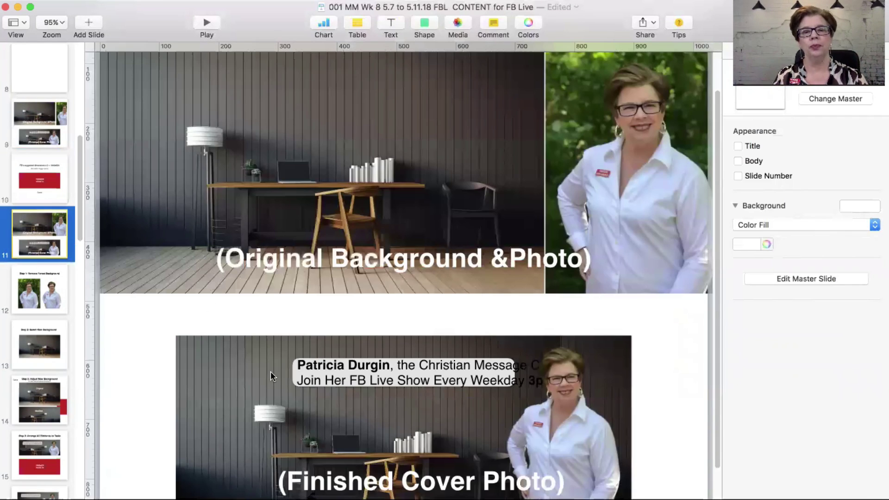
scroll(270, 372, "down", 3)
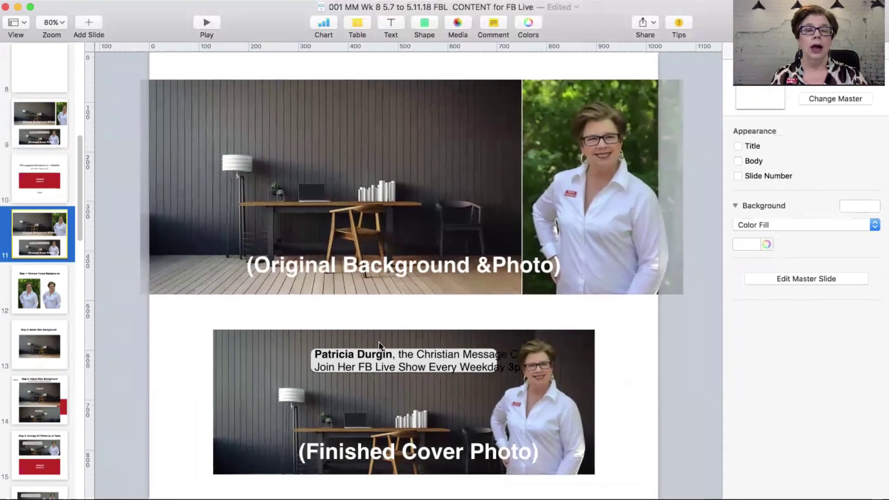
left_click_drag(363, 191, 343, 190)
left_click_drag(585, 210, 604, 208)
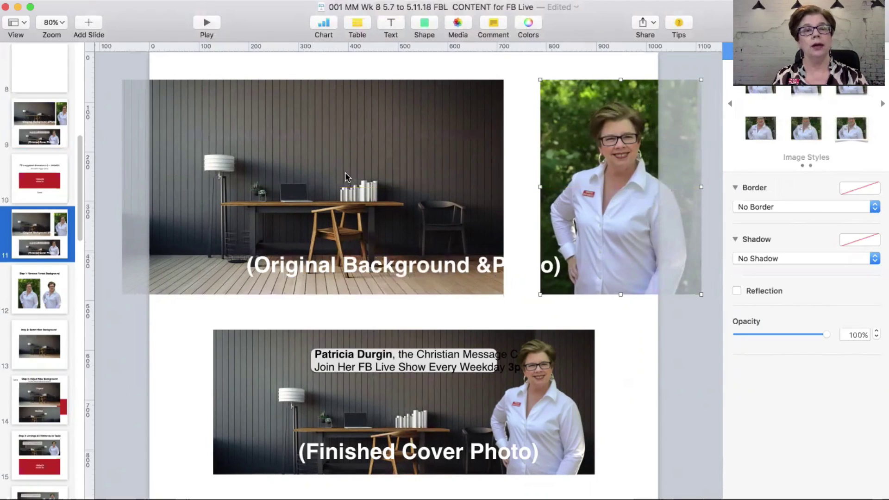
left_click_drag(346, 173, 365, 176)
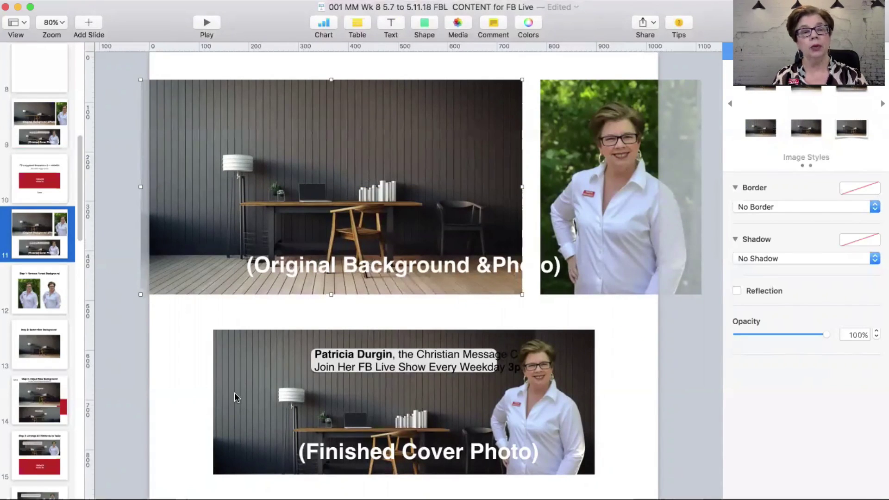
left_click(24, 287)
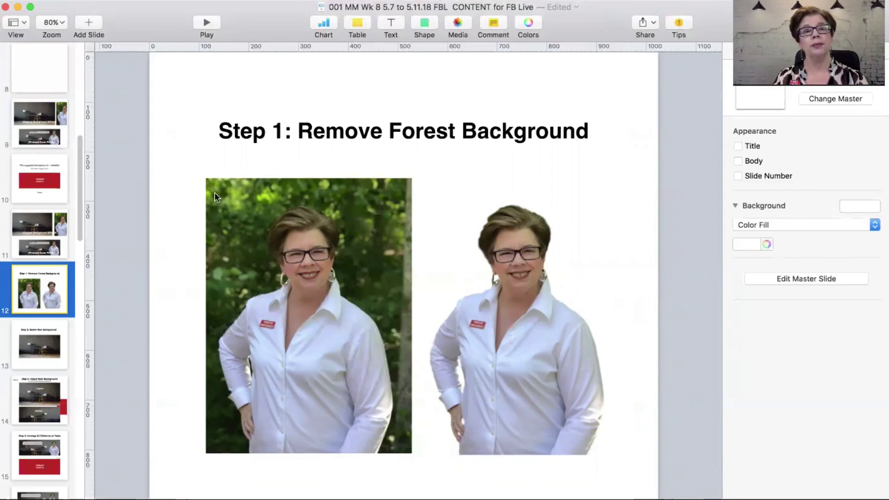
Step: Nudge the two Step 1 portraits apart, then shift the office photo on the Step 2 slide
left_click_drag(250, 222, 247, 222)
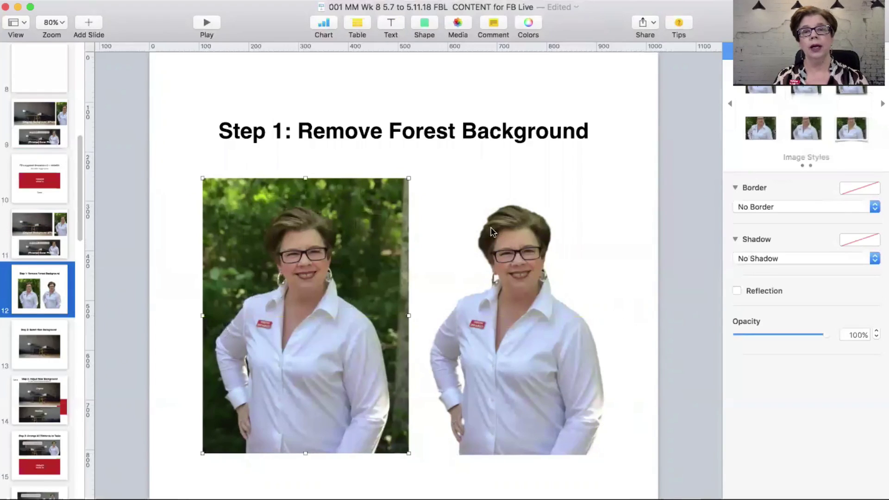
left_click_drag(501, 235, 507, 235)
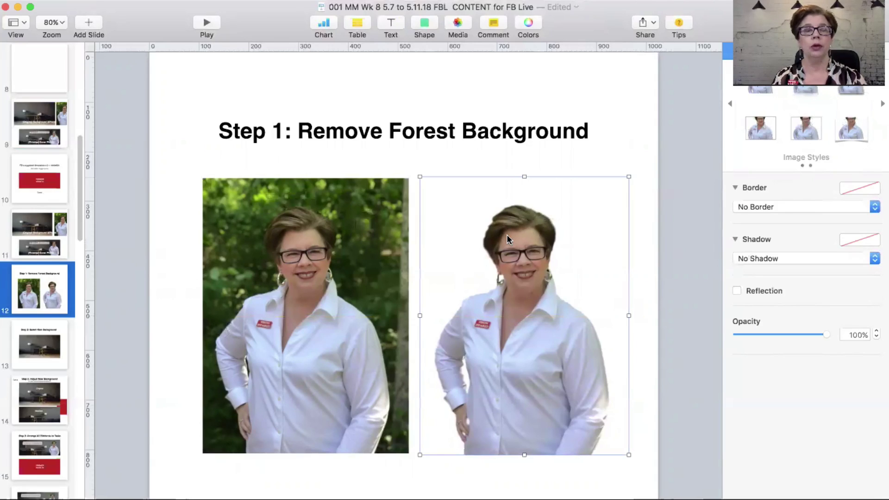
left_click(52, 350)
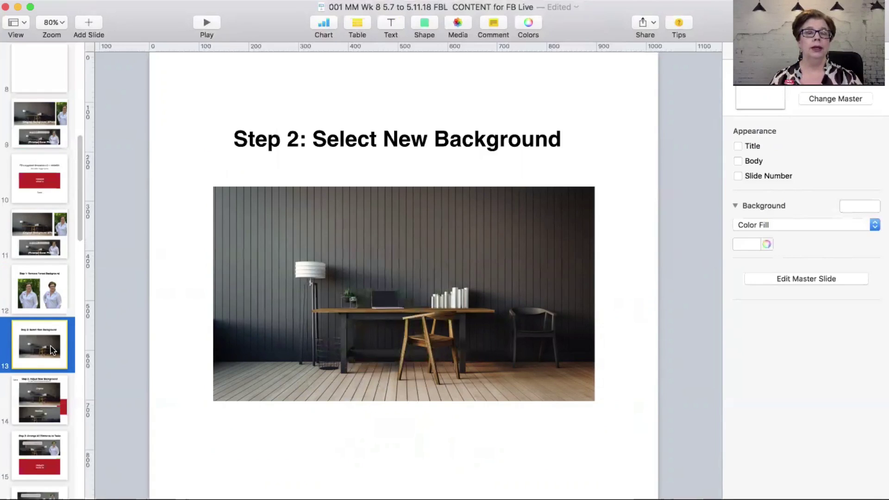
left_click_drag(387, 314, 390, 311)
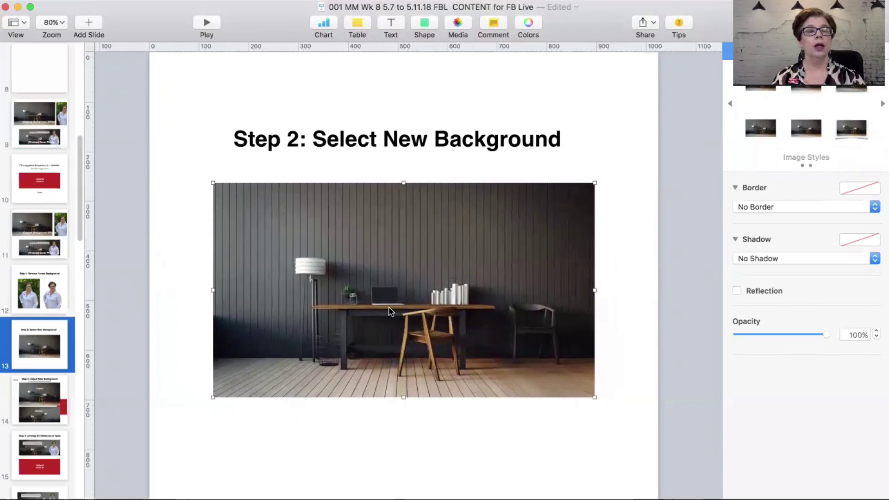
Step: On slide 14, reposition the Original and Modified office photos
left_click(34, 418)
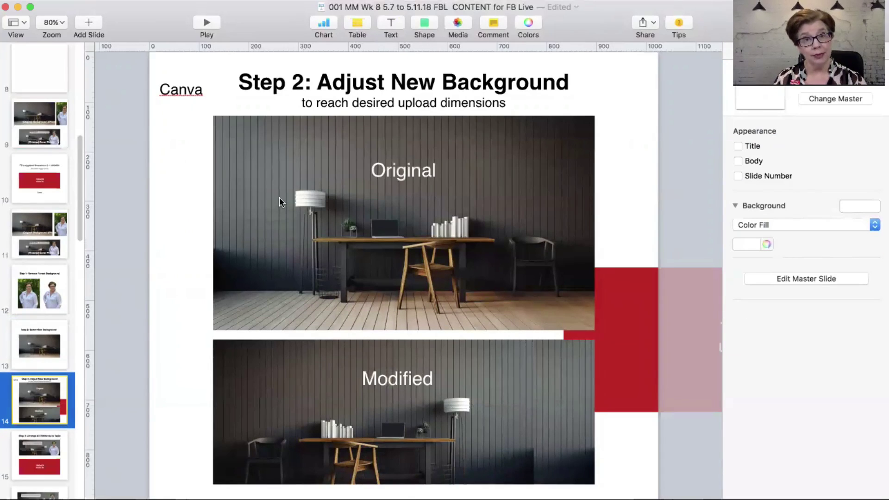
left_click_drag(345, 163, 335, 160)
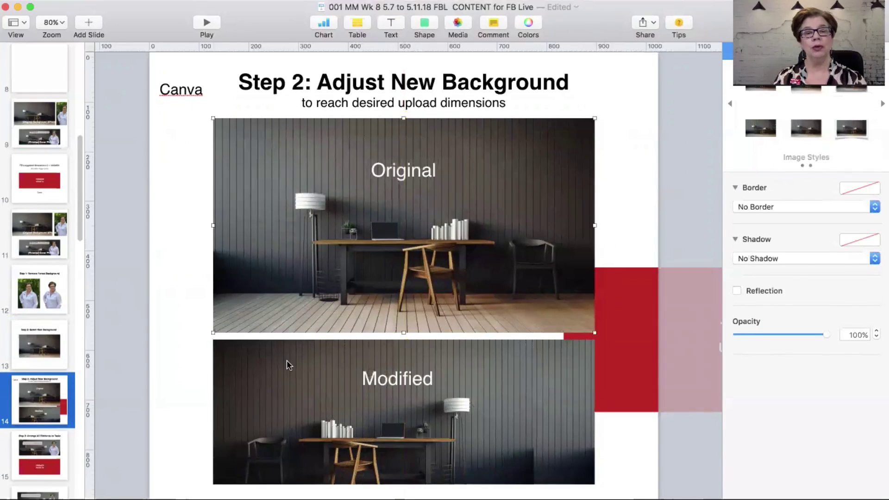
left_click_drag(287, 373, 276, 375)
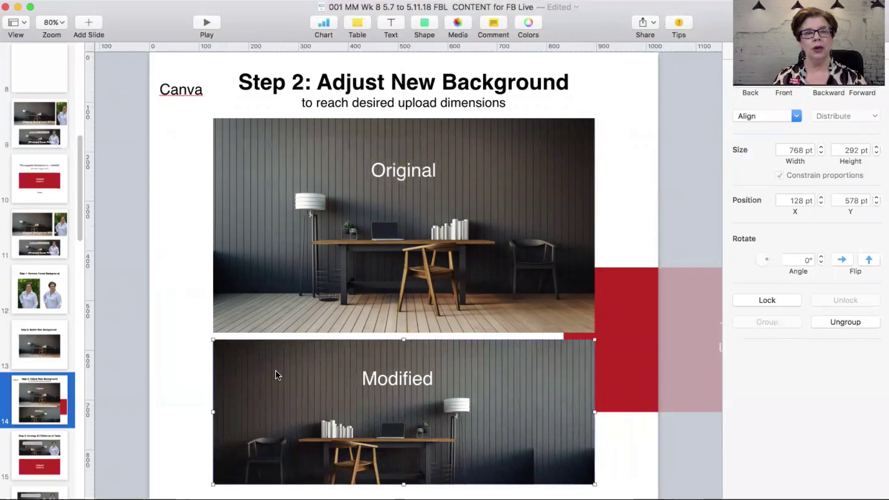
Step: Bring the red 1640x624 box in front of the photos
left_click(628, 304)
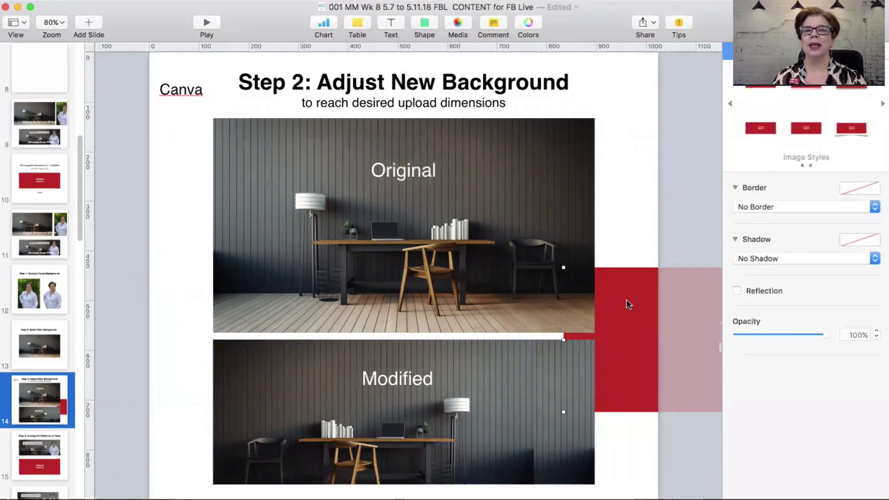
left_click(412, 7)
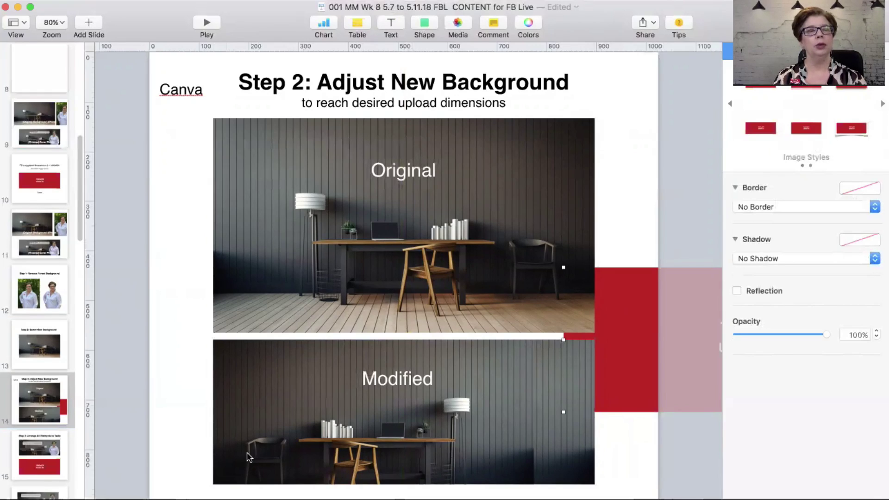
left_click(250, 0)
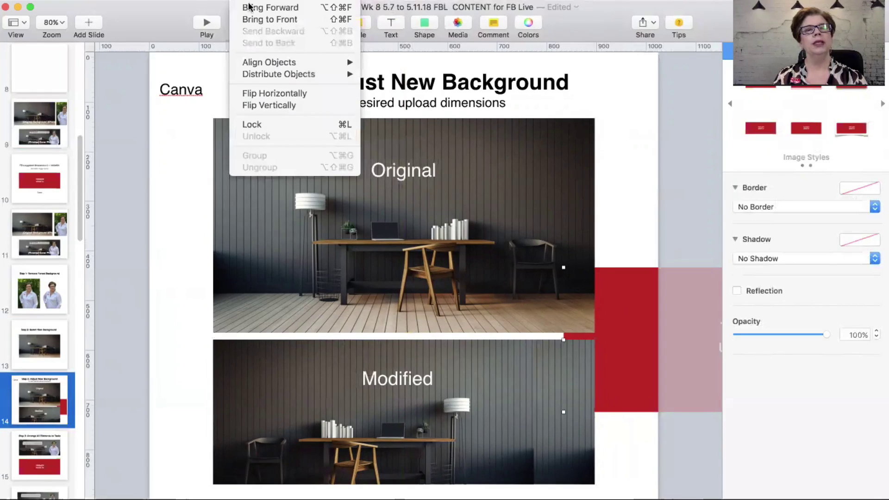
left_click(250, 19)
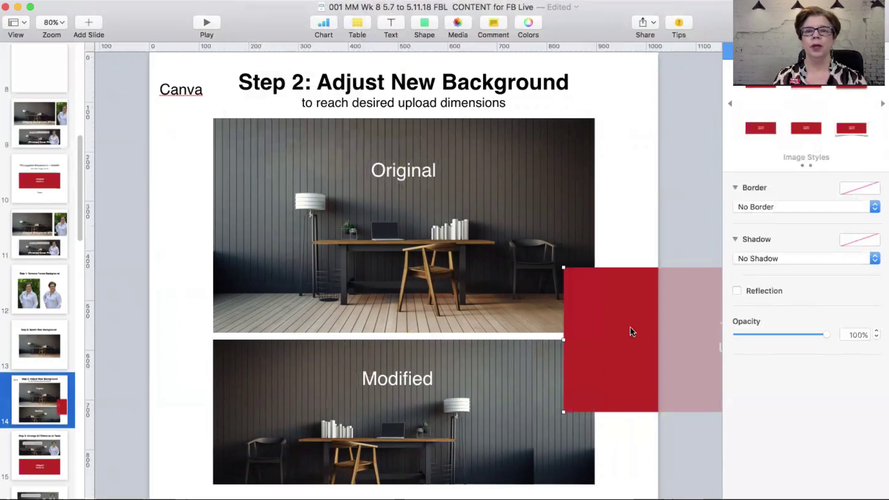
Step: Centre the red box over the Original photo, lowered to reveal its top, and select the top photo
left_click_drag(631, 330, 297, 181)
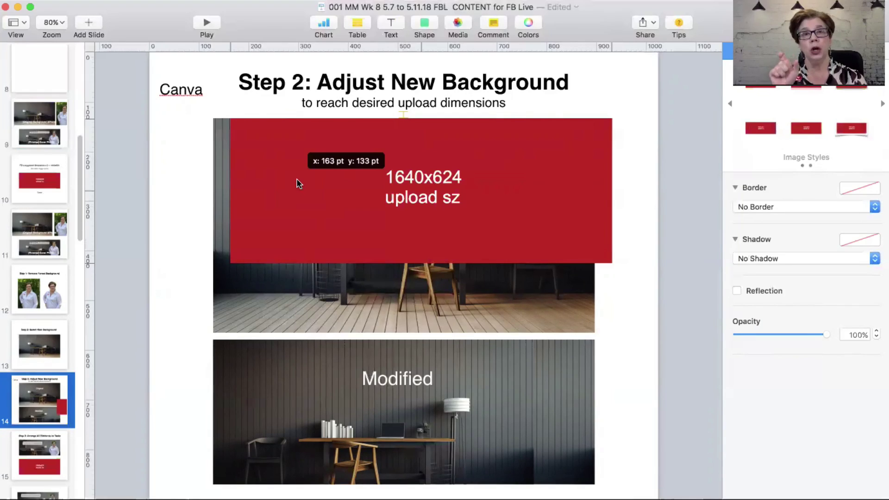
left_click_drag(298, 183, 282, 186)
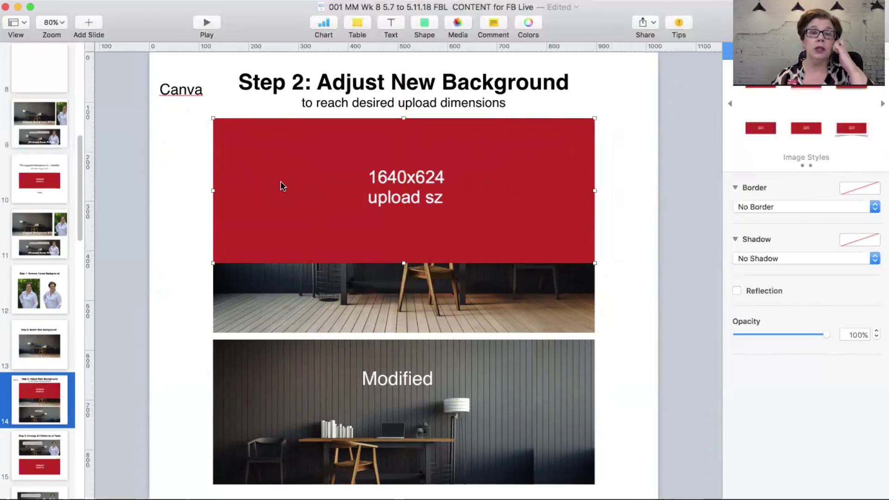
left_click_drag(280, 185, 284, 224)
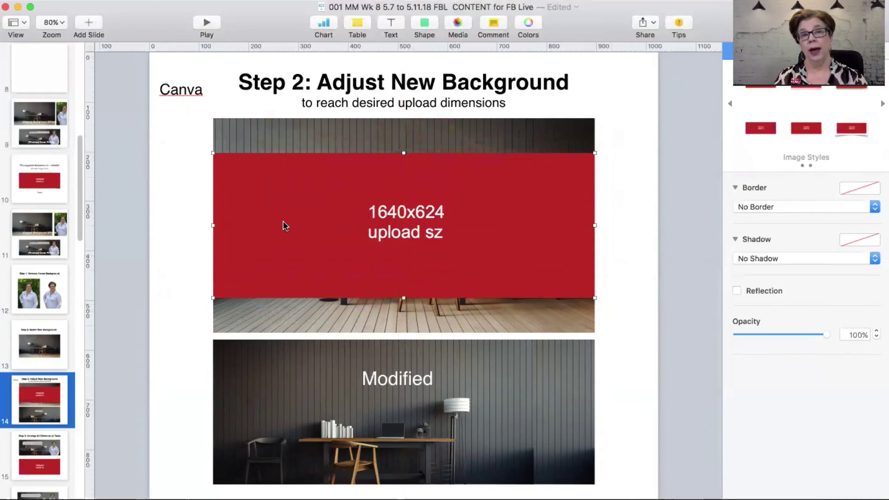
left_click_drag(284, 226, 286, 237)
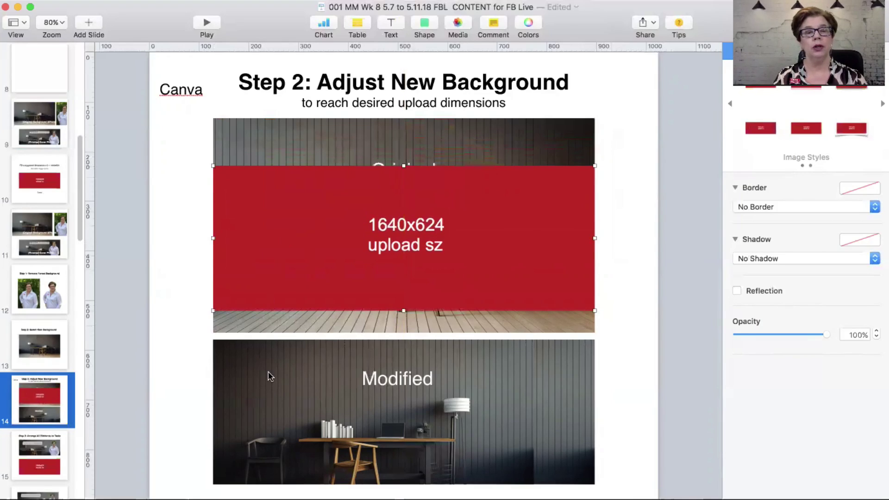
scroll(266, 389, "down", 1)
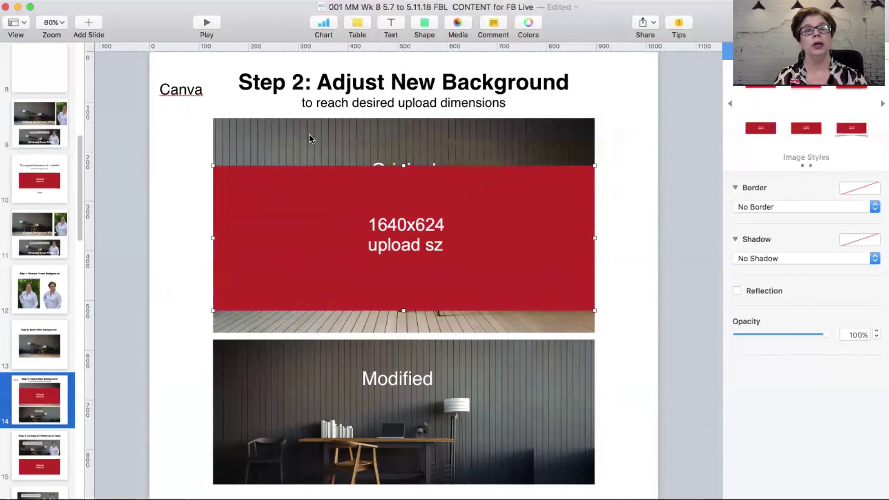
left_click(310, 133)
Step: Crop the top office photo's mask, trimming its top and bottom edges
right_click(310, 134)
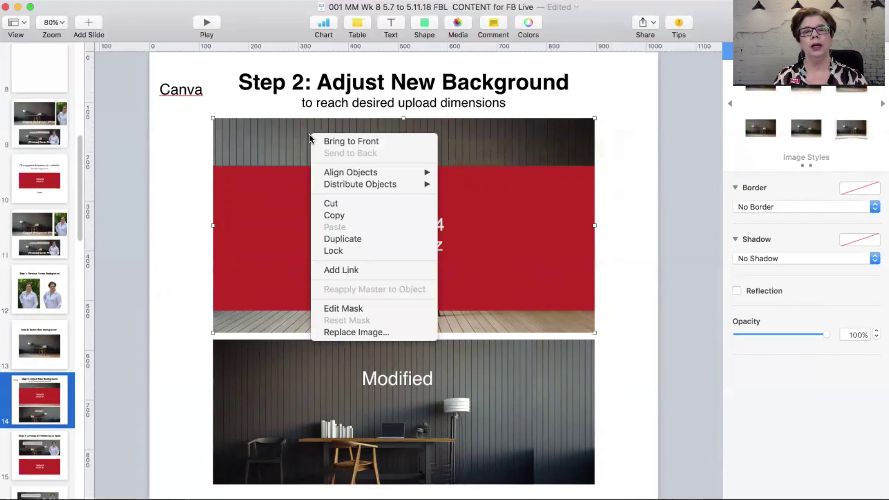
left_click(330, 310)
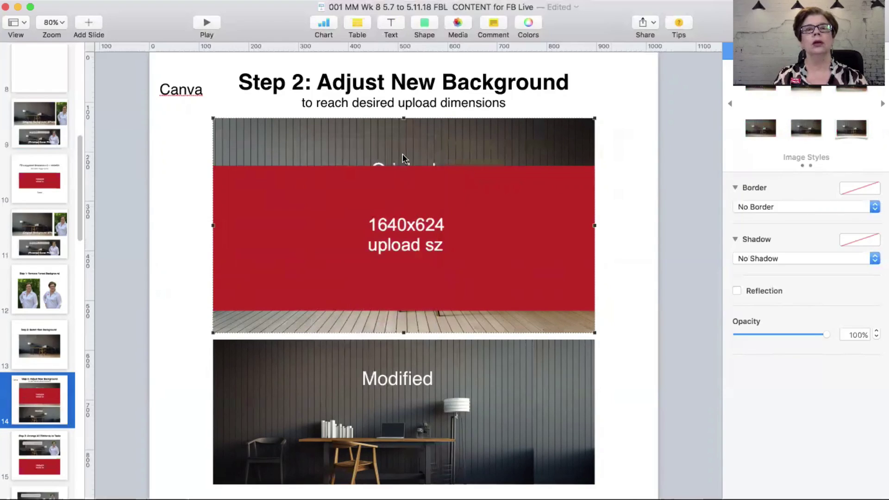
left_click_drag(404, 119, 403, 167)
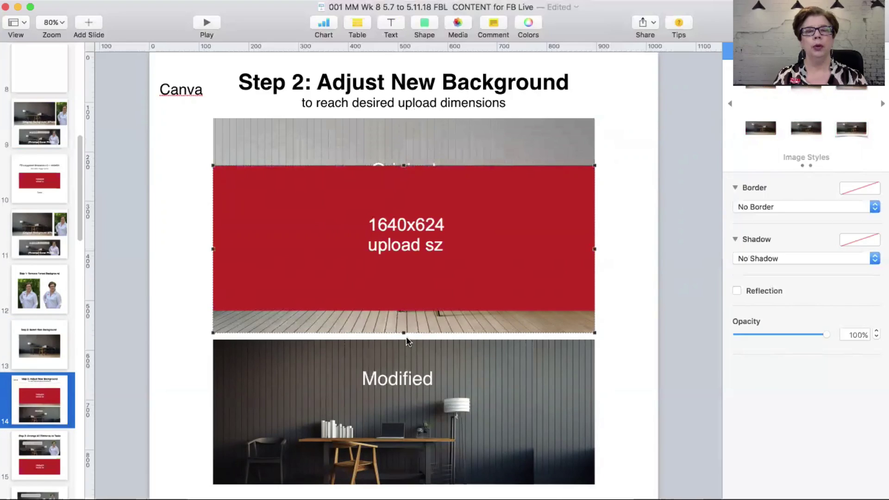
left_click_drag(402, 331, 405, 307)
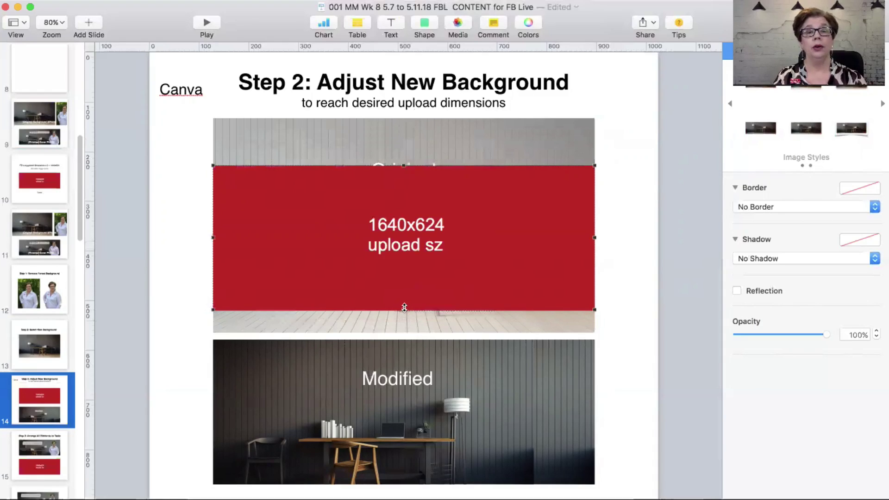
left_click(201, 252)
Step: Delete the Original label, moving the red box down and the desk photo up
left_click(298, 242)
left_click_drag(298, 243, 298, 243)
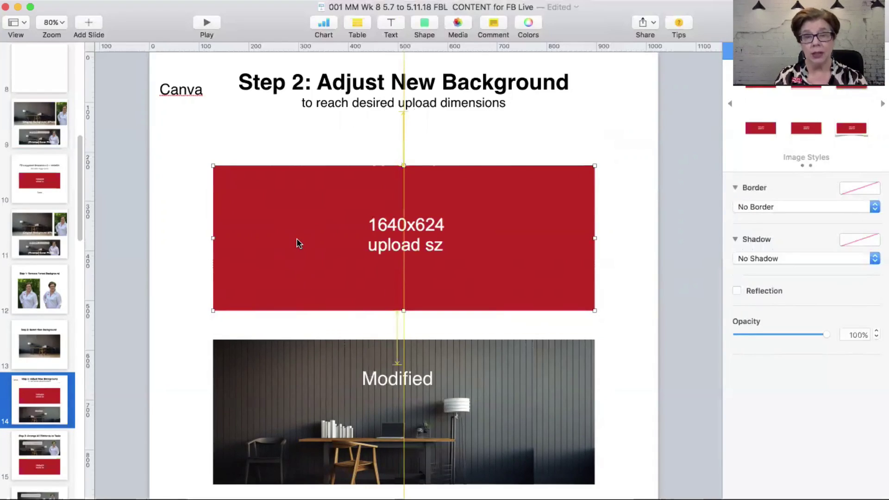
left_click_drag(298, 243, 285, 405)
left_click(397, 181)
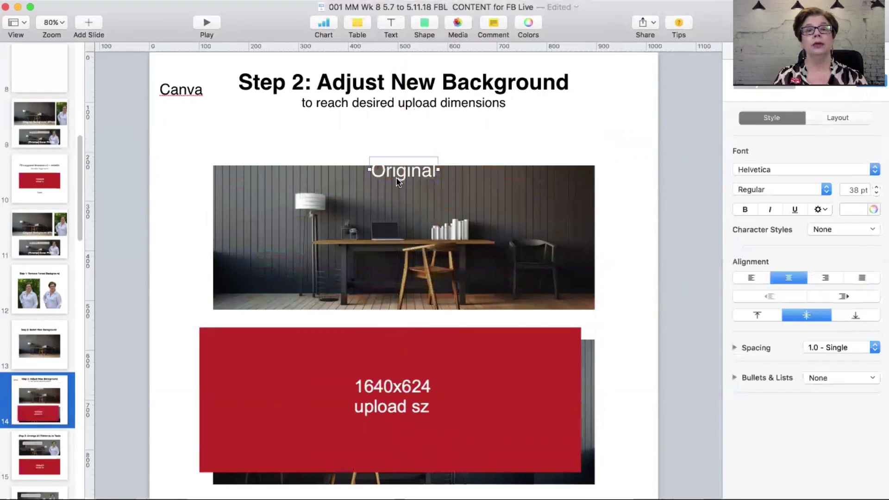
key("Delete")
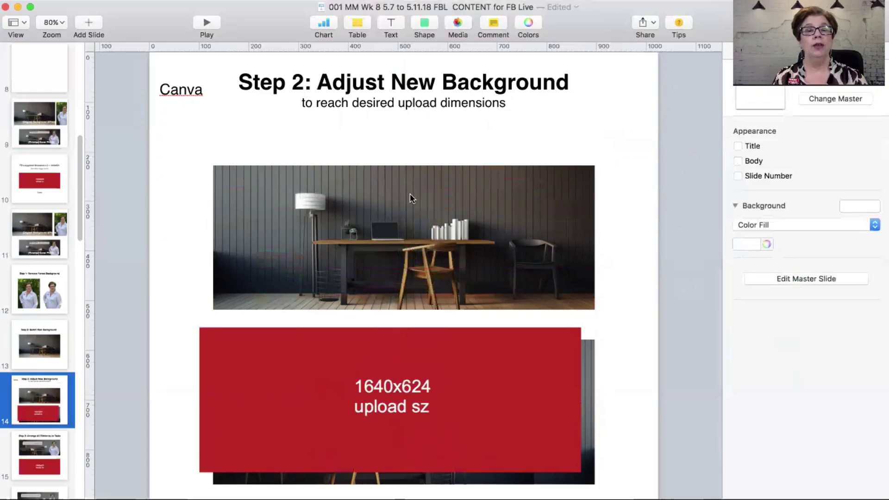
left_click_drag(407, 202, 407, 170)
left_click_drag(382, 379, 384, 360)
Step: Adjust the desk photo's mask, extending its bottom edge and tweaking the top
left_click(377, 197)
right_click(377, 198)
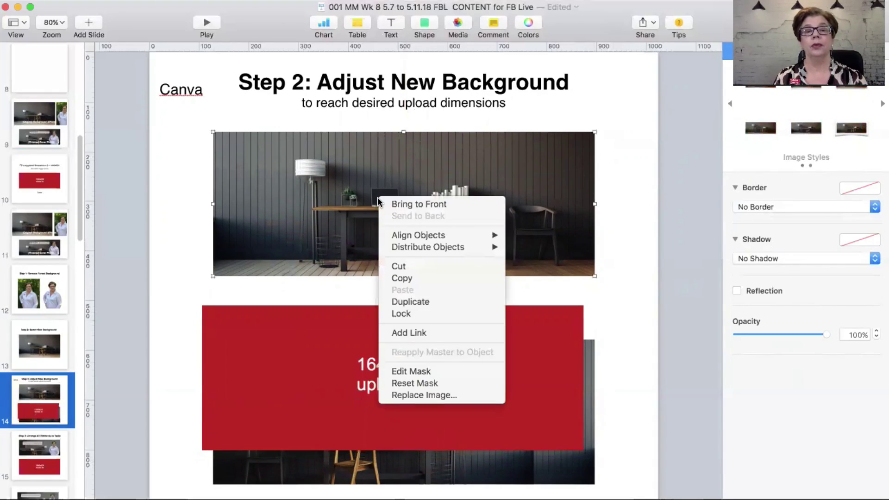
left_click(398, 371)
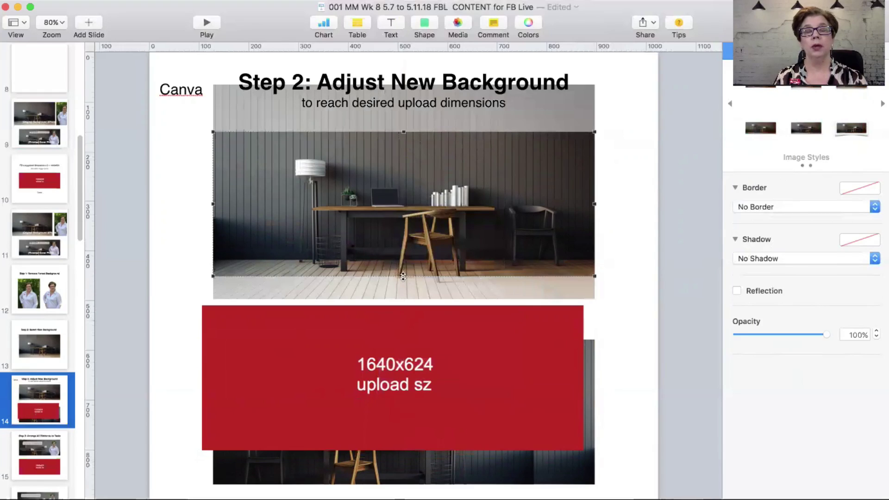
left_click_drag(404, 277, 403, 285)
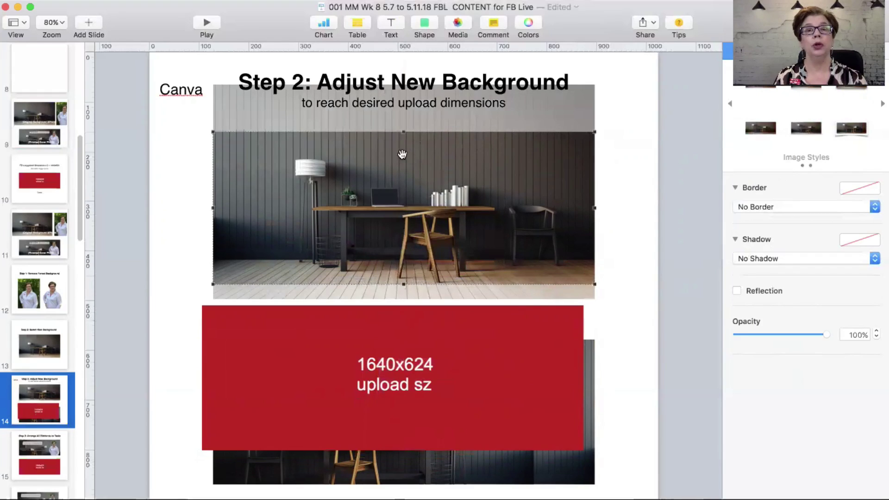
left_click_drag(404, 132, 404, 134)
left_click(180, 248)
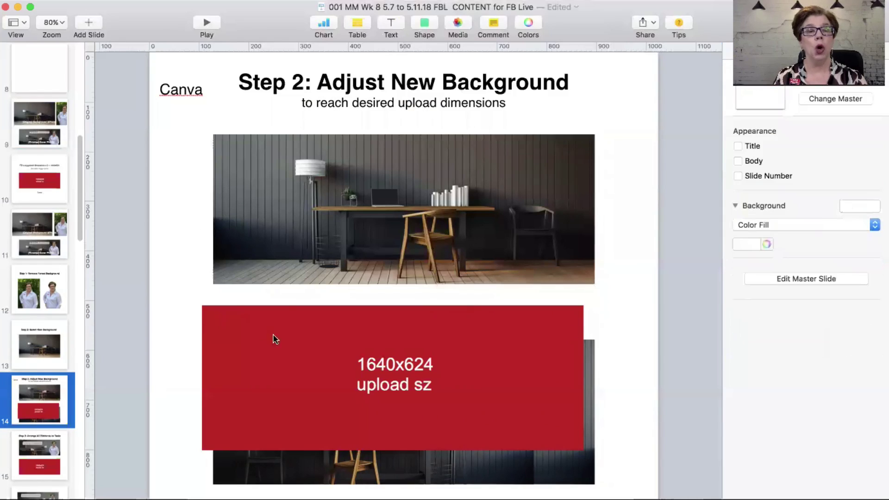
Step: Compare the red 1640x624 box against the photo, then delete the box
left_click_drag(279, 355, 339, 177)
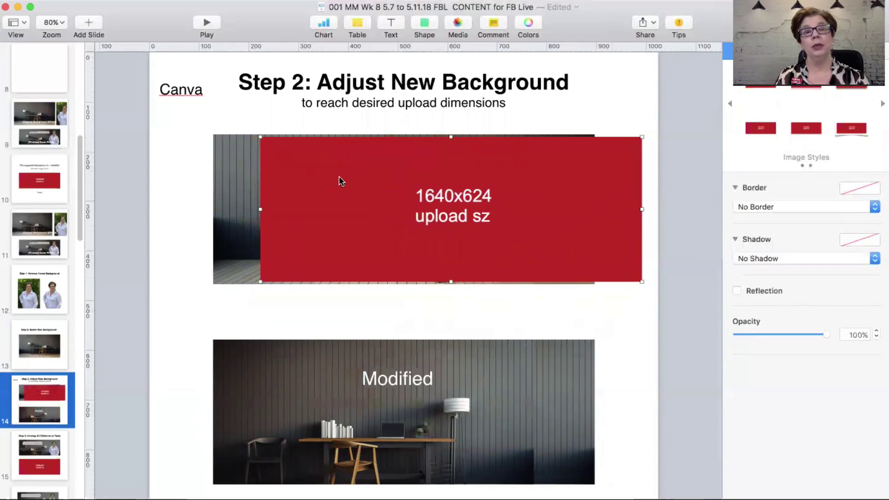
left_click_drag(452, 246, 524, 218)
key("Delete")
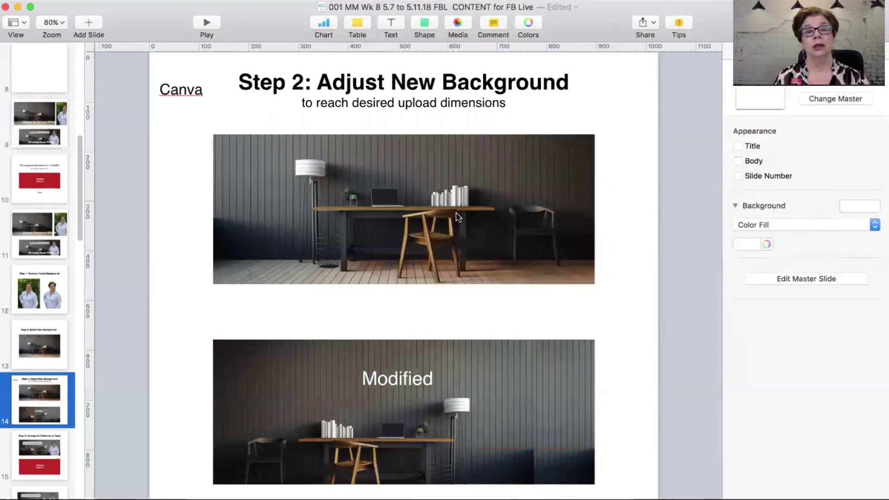
Step: Delete the Modified label and the original top photo, moving the desk photo up into place
left_click_drag(444, 211, 444, 204)
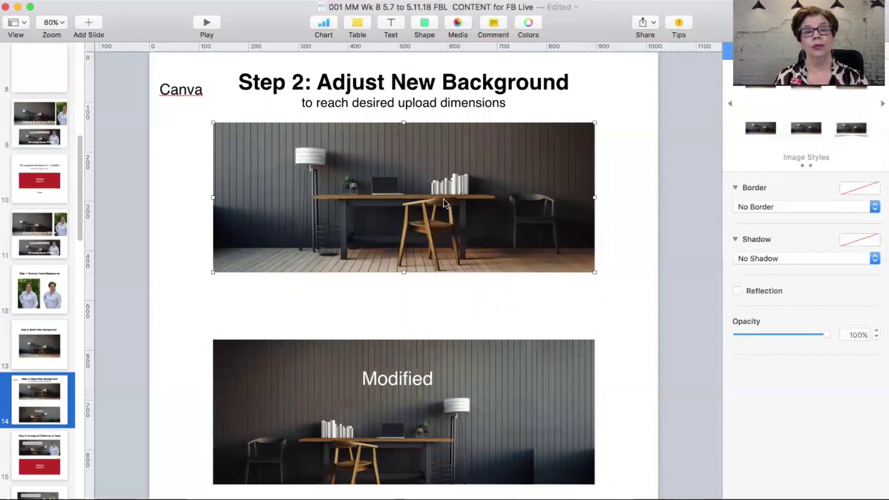
left_click_drag(369, 412, 374, 359)
key("Delete")
left_click_drag(369, 245, 337, 242)
key("Delete")
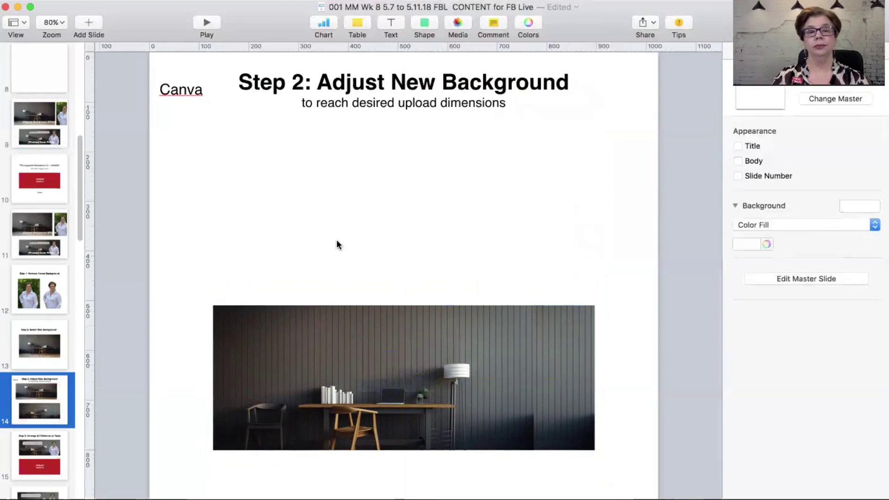
left_click_drag(402, 356, 399, 256)
Step: Ungroup the desk photo and pull its right wall-panel strip aside
left_click(241, 0)
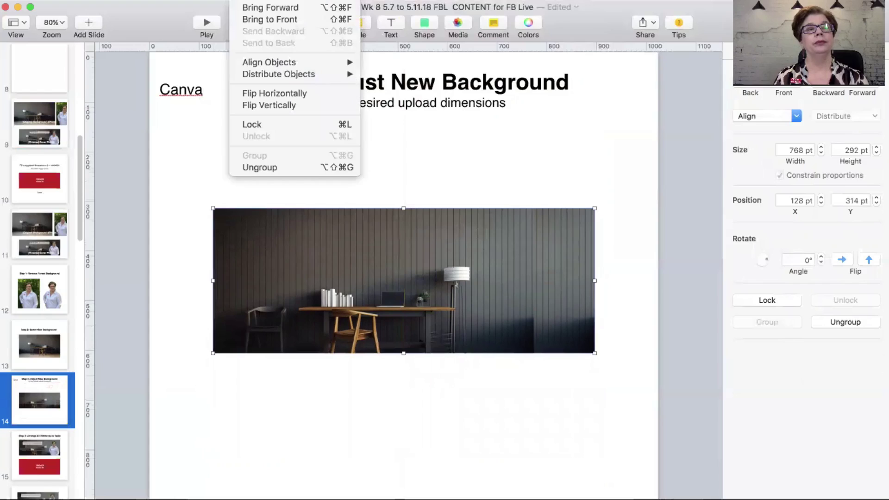
left_click(257, 167)
left_click(234, 174)
left_click_drag(552, 291, 602, 289)
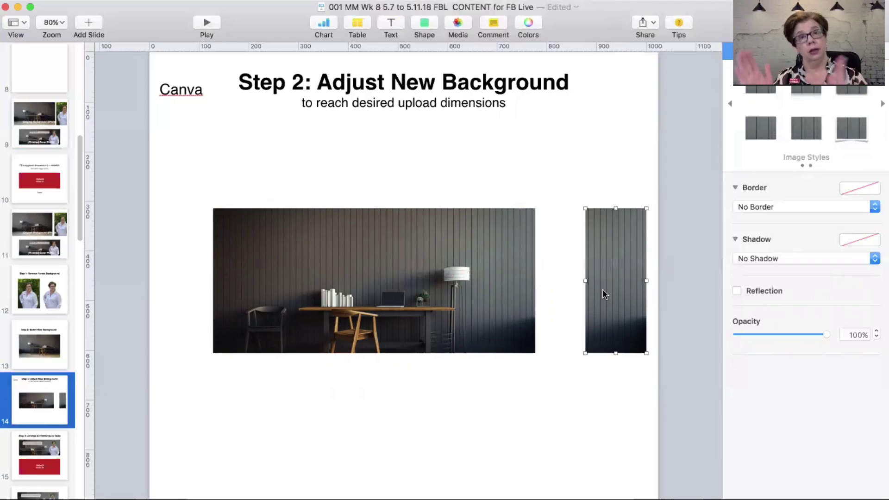
Step: Move the room photo down and paste slide 10's red 1640x624 box at the slide's top
left_click(420, 270)
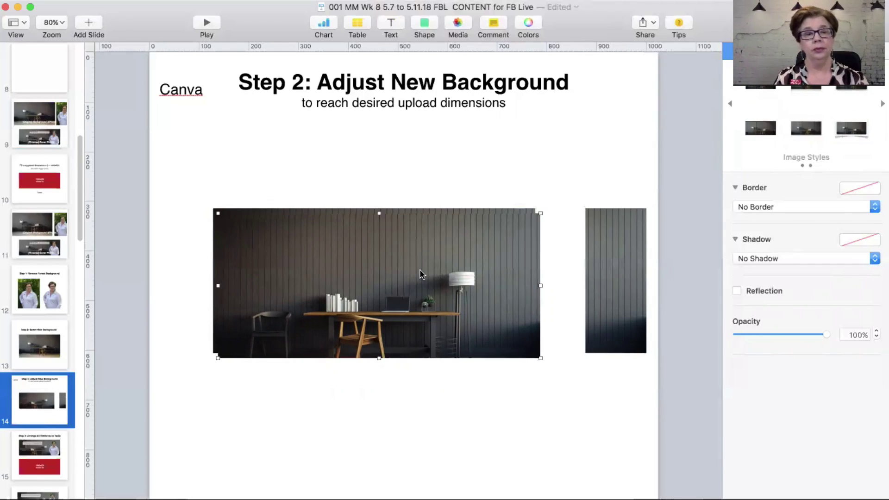
left_click_drag(420, 271, 417, 324)
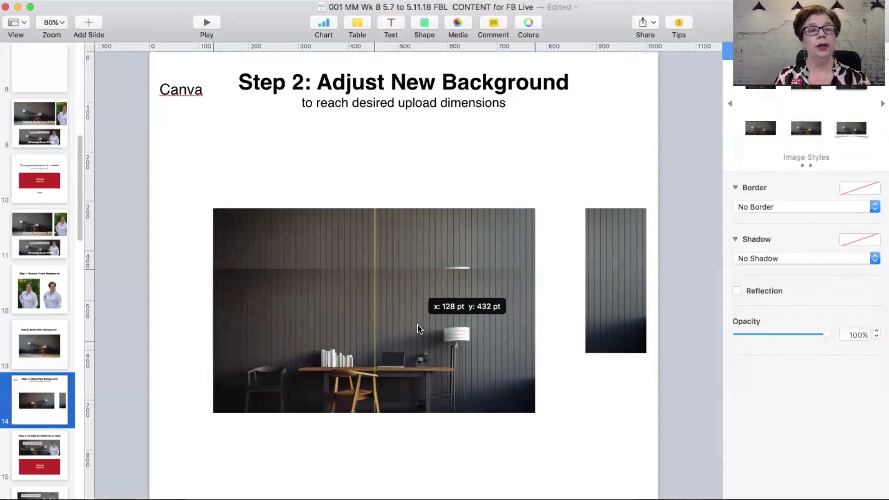
left_click(62, 199)
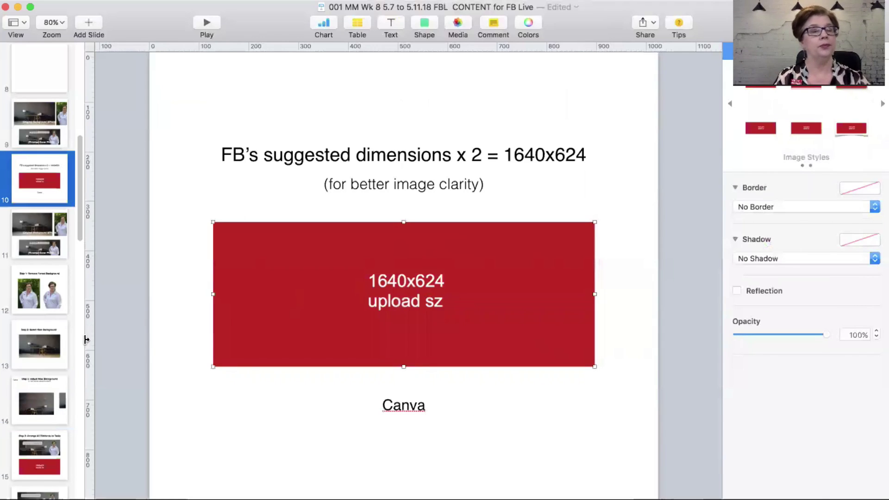
key("super+z")
left_click(192, 148)
key("super+v")
left_click_drag(382, 232, 380, 113)
Step: Mask a copy of the room photo into a narrow wall-panel strip placed on the photo's right
left_click_drag(616, 268, 627, 278)
left_click_drag(441, 341, 438, 353)
right_click(438, 352)
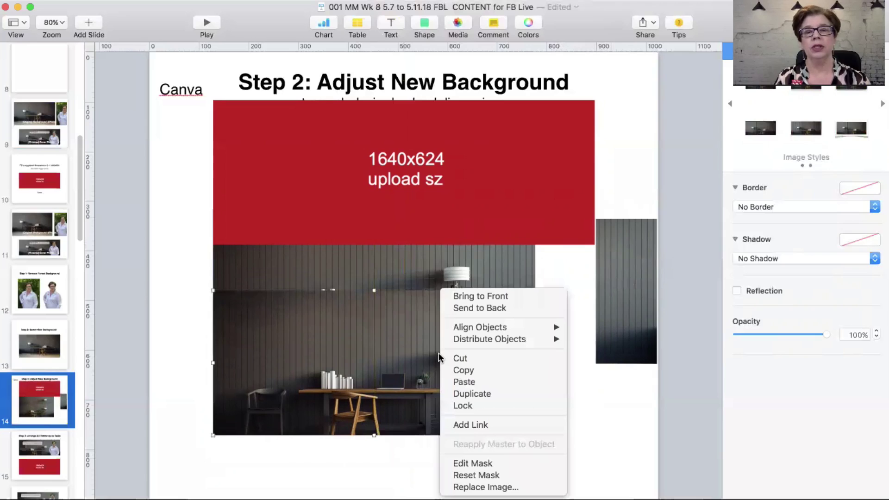
left_click(496, 464)
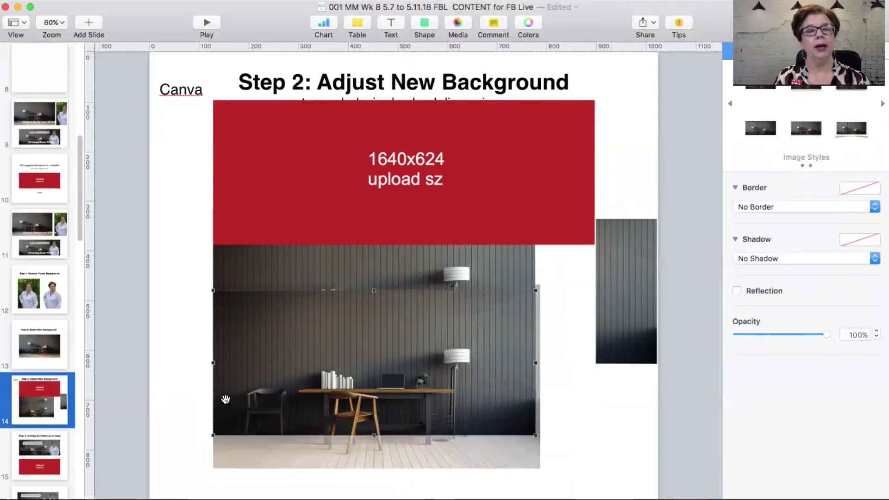
left_click_drag(211, 362, 556, 311)
left_click(578, 421)
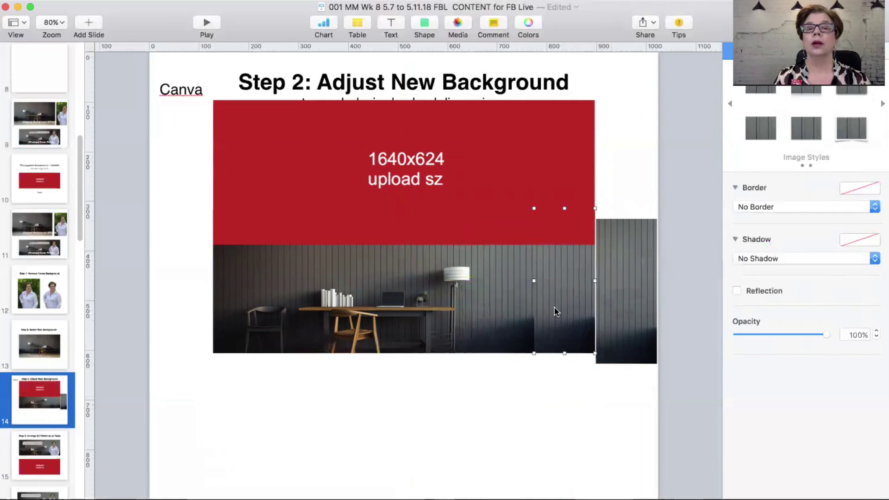
Step: Delete the leftover wall strip and push the red box almost off the slide
left_click(519, 388)
left_click(621, 335)
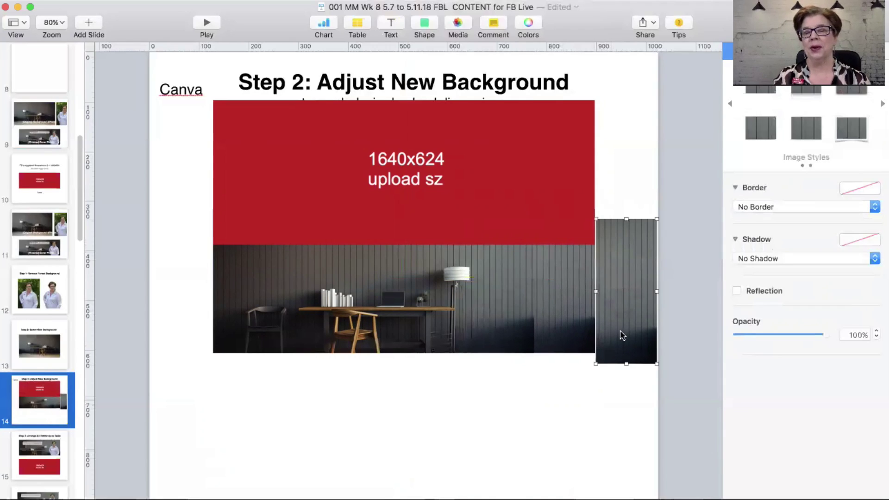
key("Delete")
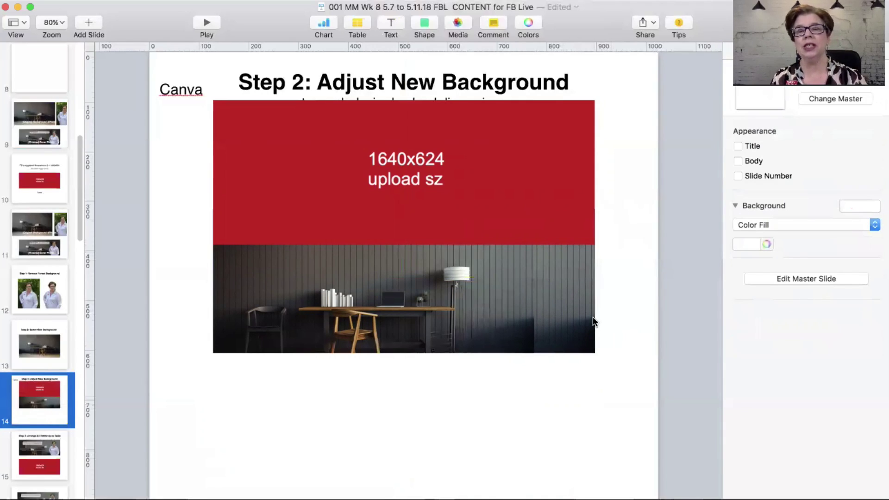
left_click_drag(532, 196, 769, 183)
left_click_drag(528, 167, 718, 128)
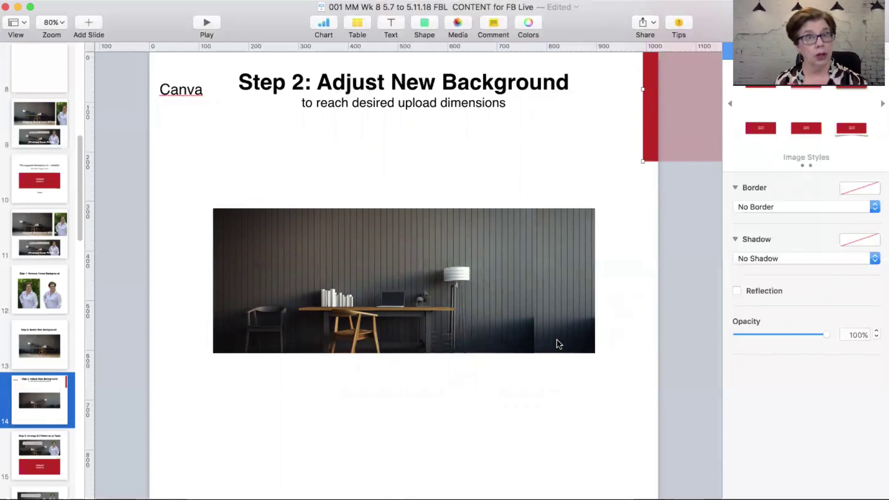
Step: Group the office photo pieces into one image and nudge the Step 3 banner group down
left_click_drag(477, 402, 579, 327)
left_click(246, 0)
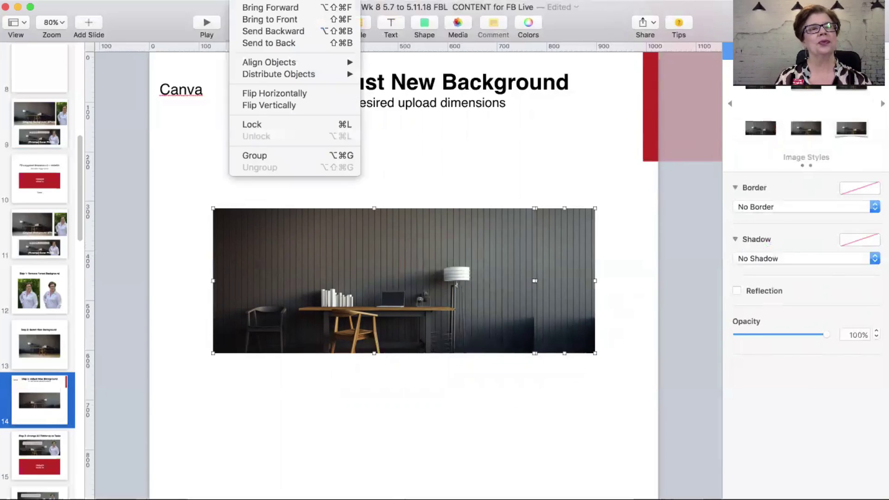
left_click(127, 250)
scroll(50, 367, "down", 5)
left_click(51, 310)
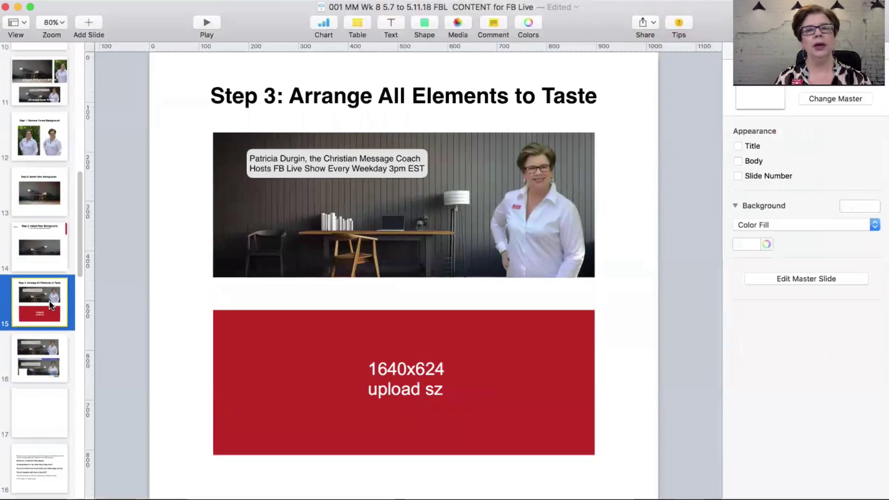
left_click_drag(268, 196, 263, 204)
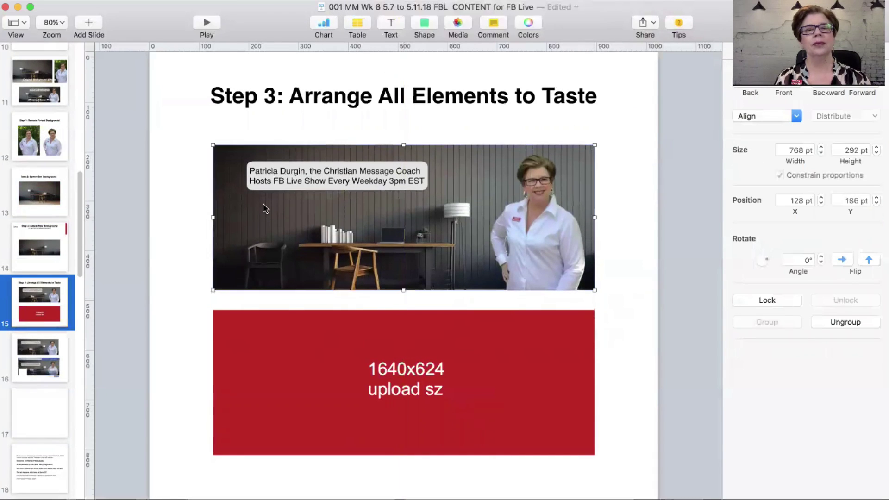
Step: Copy the cut-out portrait from the Step 1 slide and paste it onto slide 14
left_click(45, 143)
left_click(487, 238)
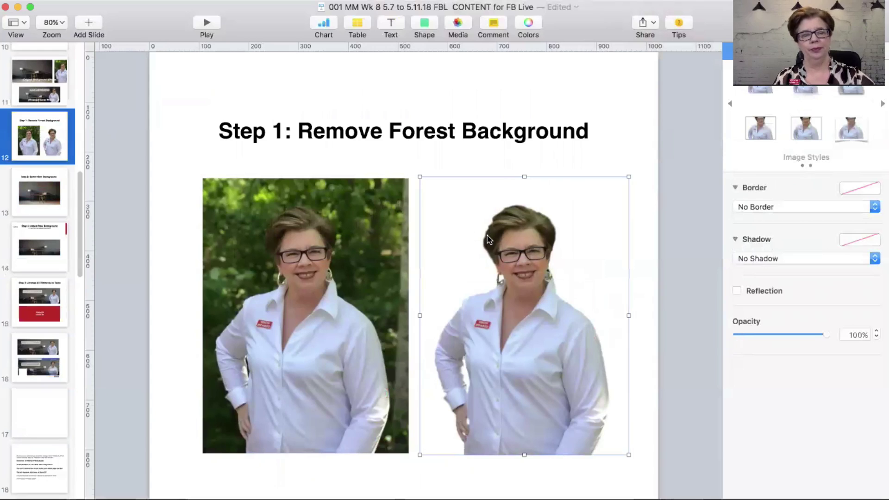
left_click(44, 237)
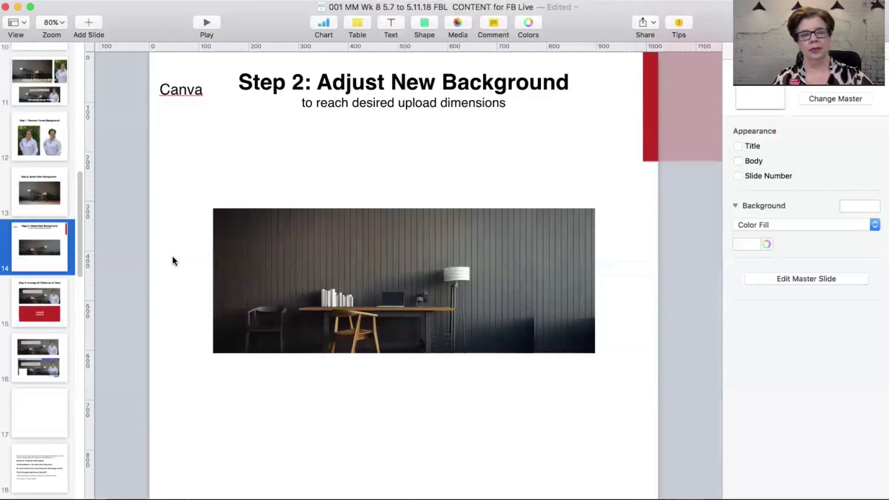
key("super+v")
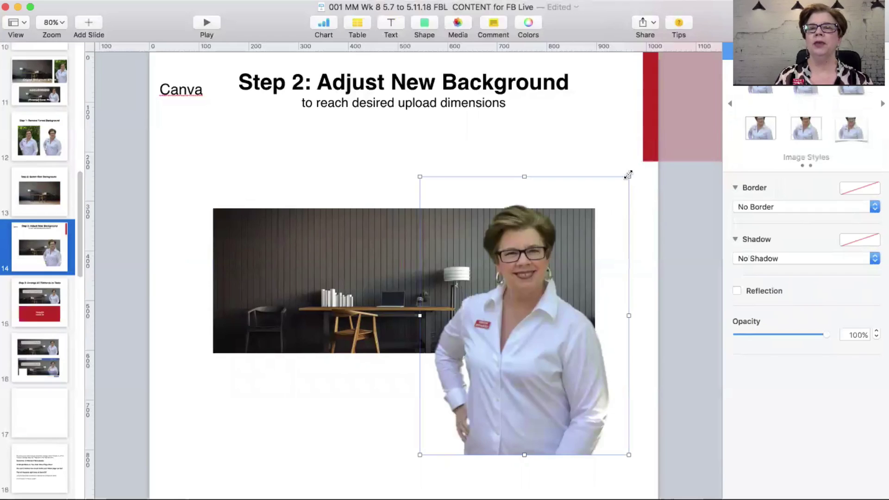
Step: Shrink the portrait to about 239x318 pt and place it on the background's right side
left_click_drag(628, 175, 569, 309)
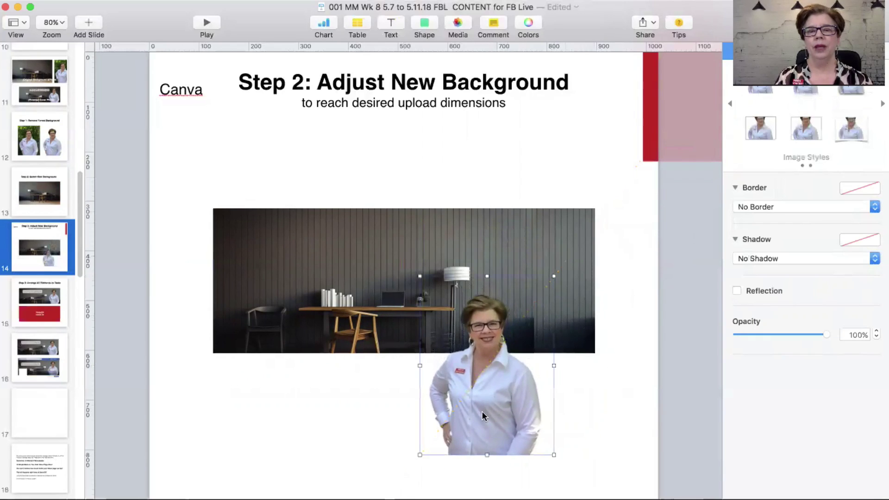
left_click_drag(484, 402, 536, 309)
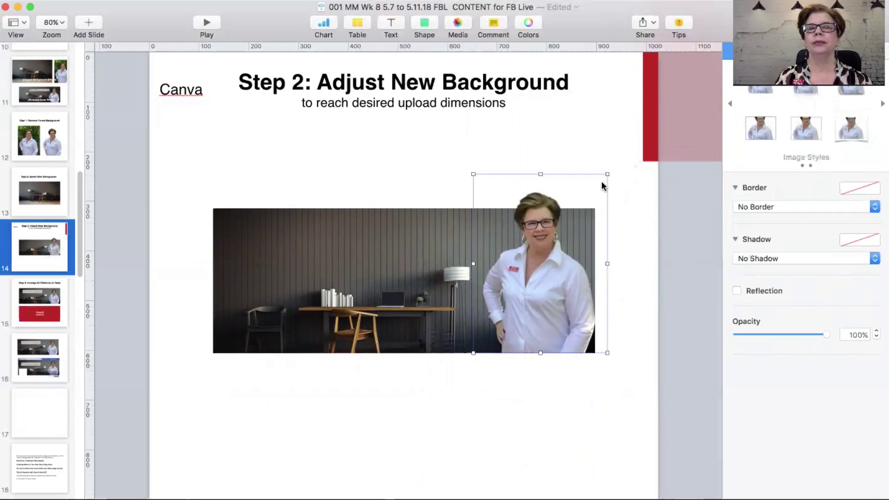
left_click_drag(607, 174, 599, 206)
left_click_drag(510, 305, 517, 305)
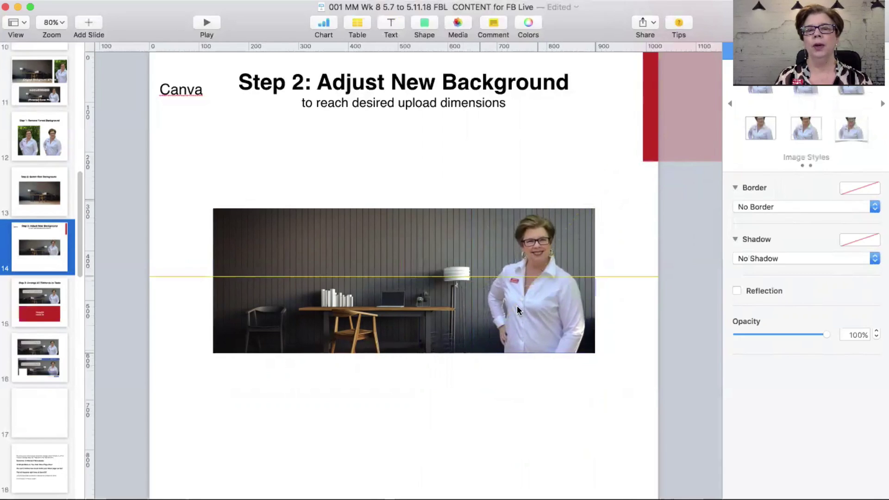
left_click(466, 433)
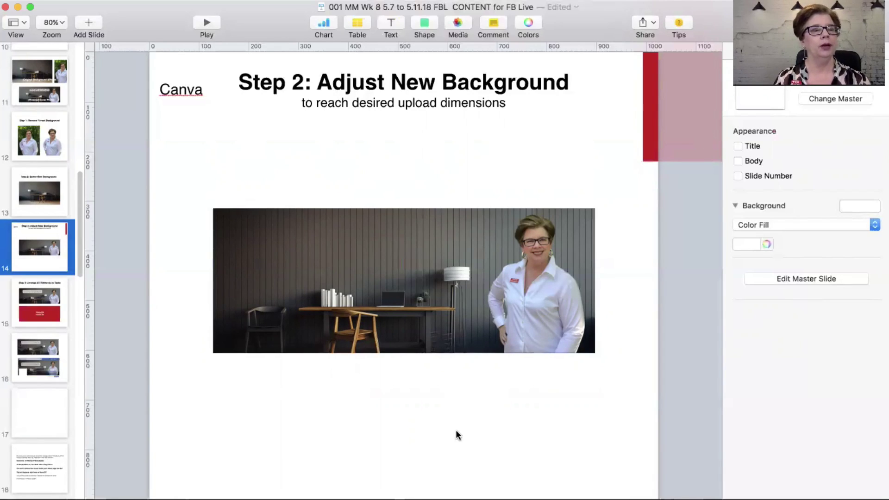
Step: Ungroup the combined office photo on the Step 2 slide after checking the Step 3 slide
left_click(271, 278)
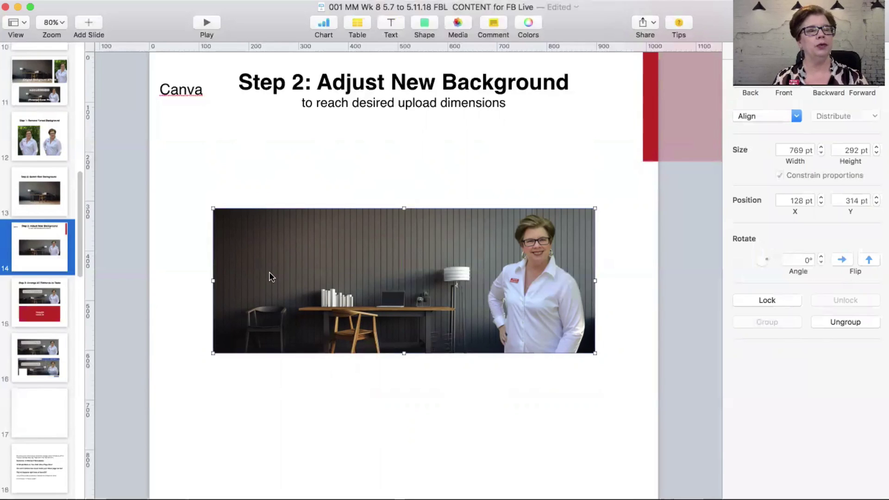
left_click(49, 301)
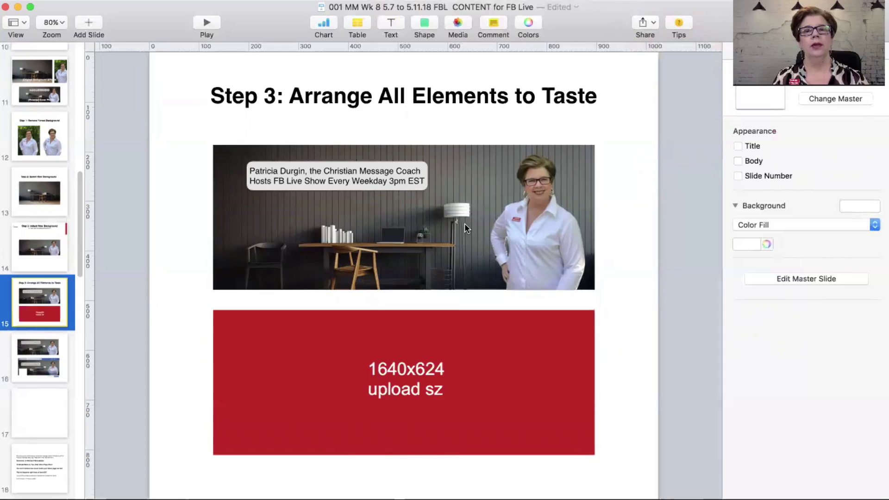
left_click(30, 254)
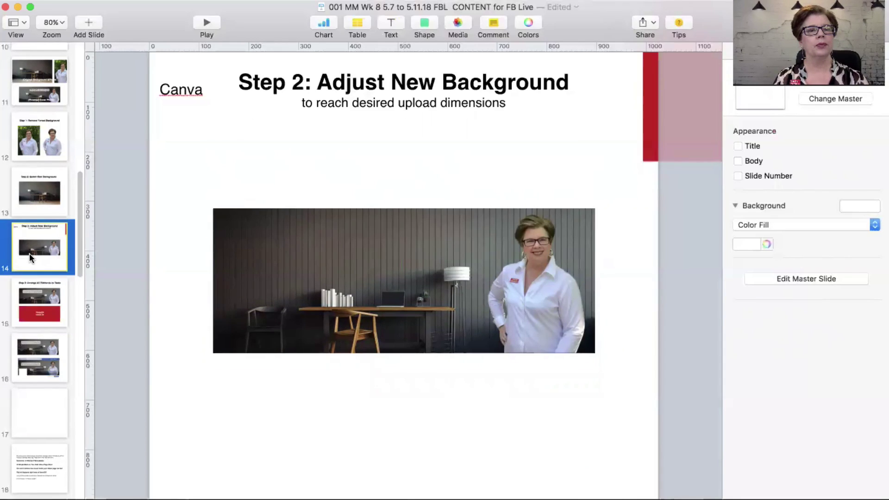
left_click(275, 236)
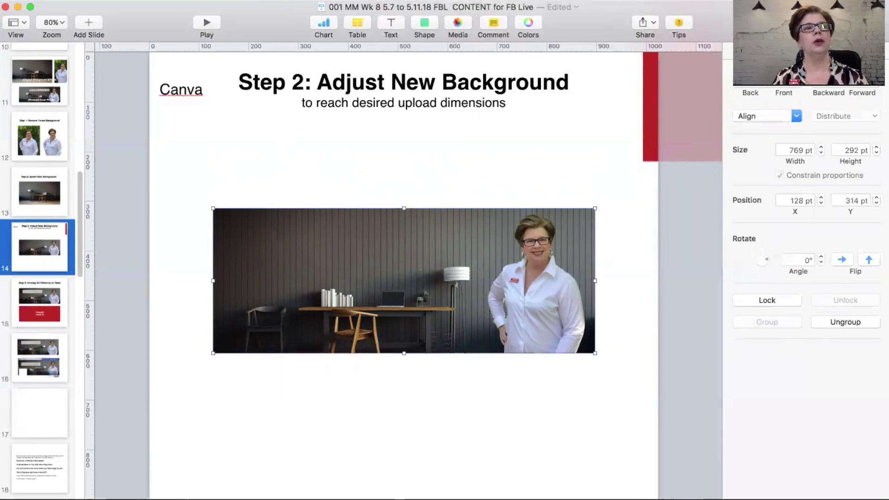
right_click(227, 211)
left_click(256, 161)
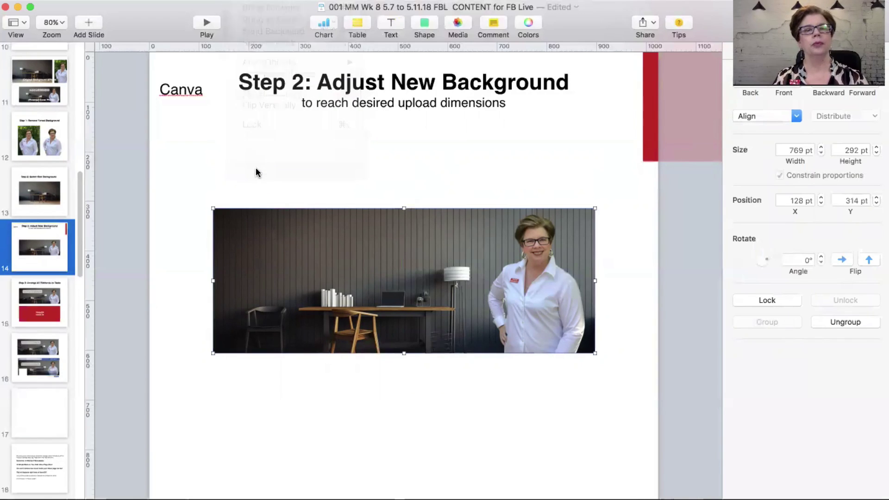
Step: Flip the office background and the narrow wall strip horizontally
left_click(268, 249)
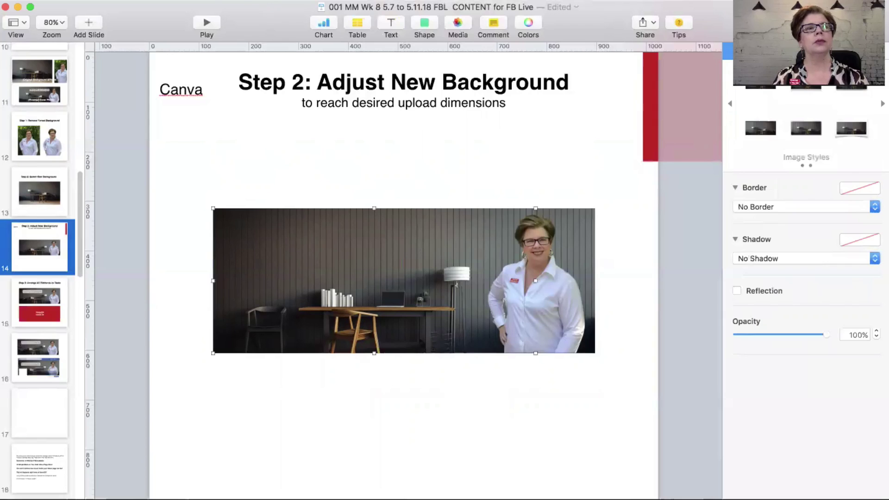
left_click(272, 2)
left_click(282, 91)
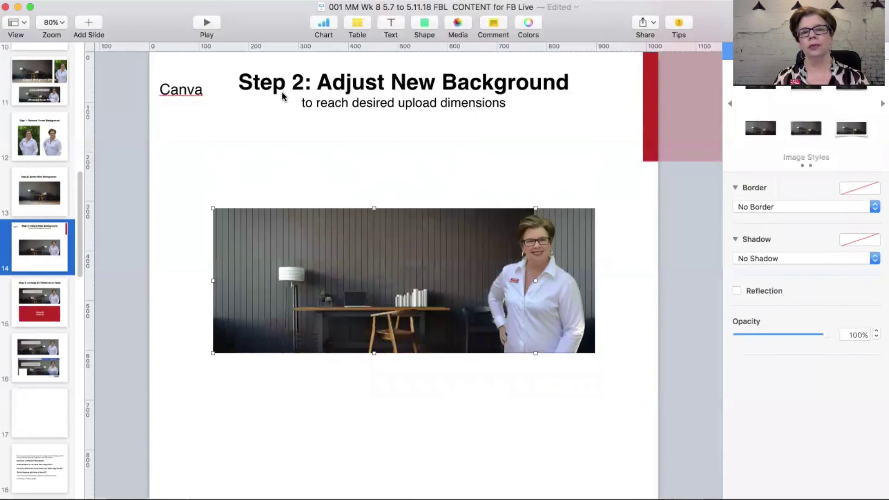
left_click(585, 215)
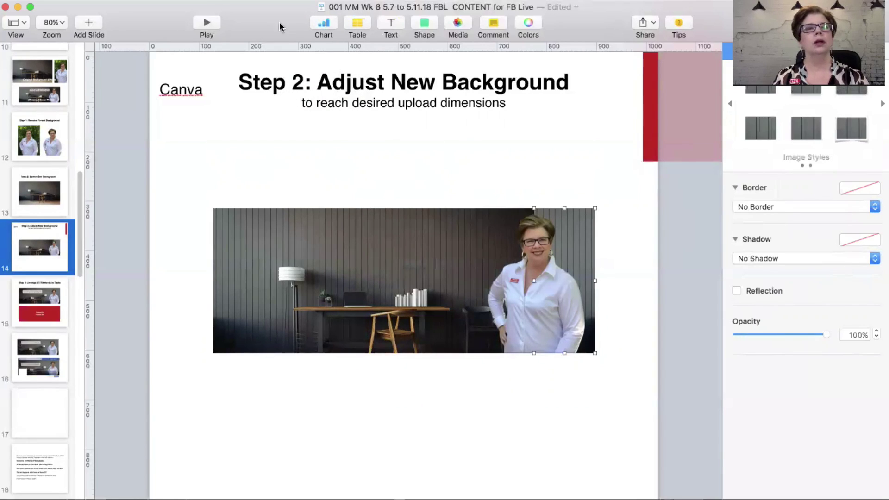
left_click(267, 2)
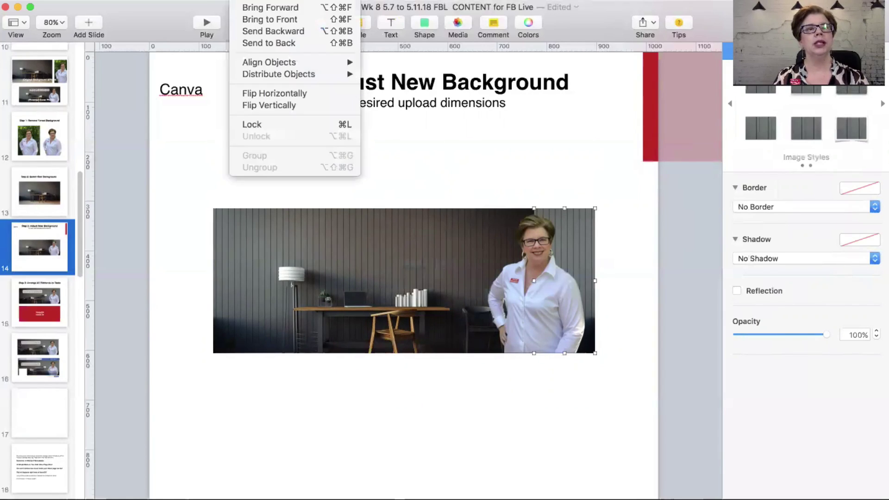
left_click(261, 93)
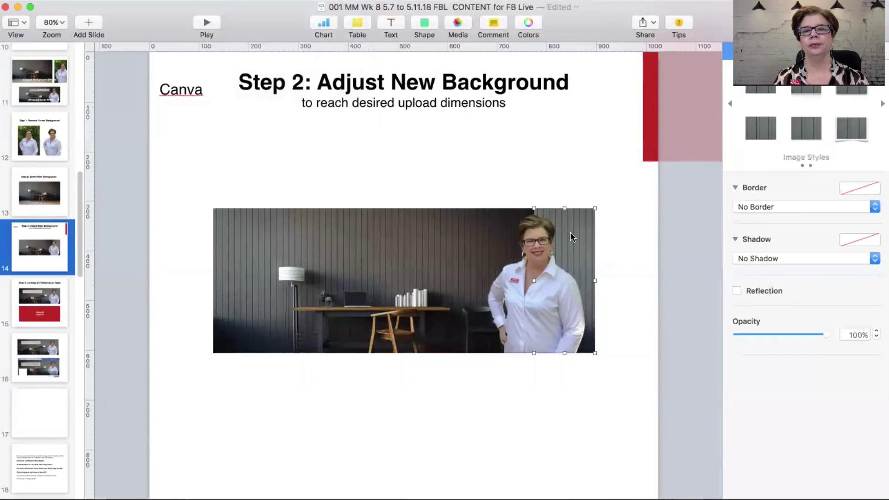
Step: Move the wall strip to the left, set the portrait below at lower right, and regroup the background
left_click_drag(571, 237, 193, 229)
left_click_drag(539, 281, 591, 397)
left_click(218, 397)
left_click_drag(302, 283, 341, 278)
left_click(245, 1)
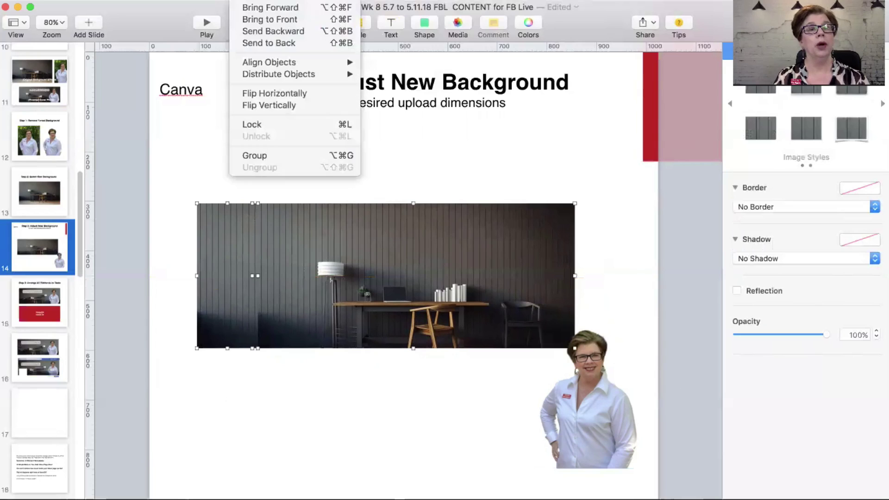
left_click(264, 155)
left_click(338, 388)
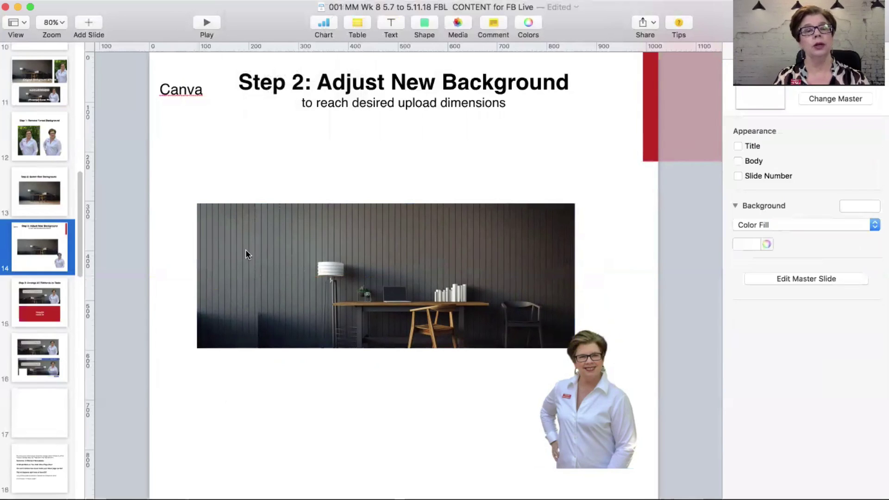
Step: Shift the office background up-right and set the portrait in front at its left edge
left_click_drag(607, 423, 531, 419)
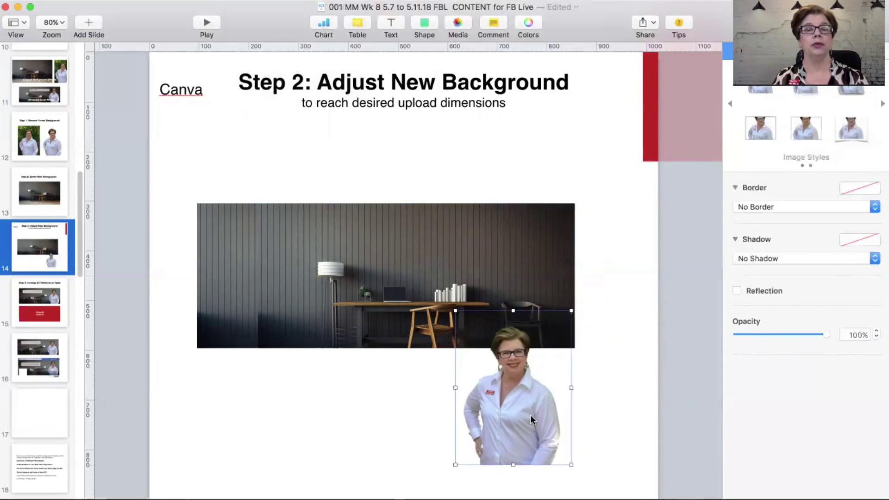
left_click_drag(401, 302, 410, 274)
left_click(375, 351)
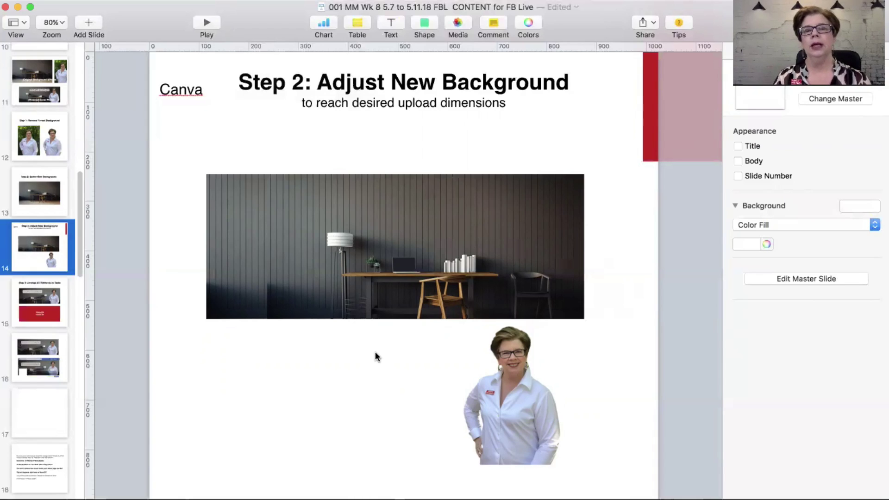
left_click_drag(511, 426, 528, 276)
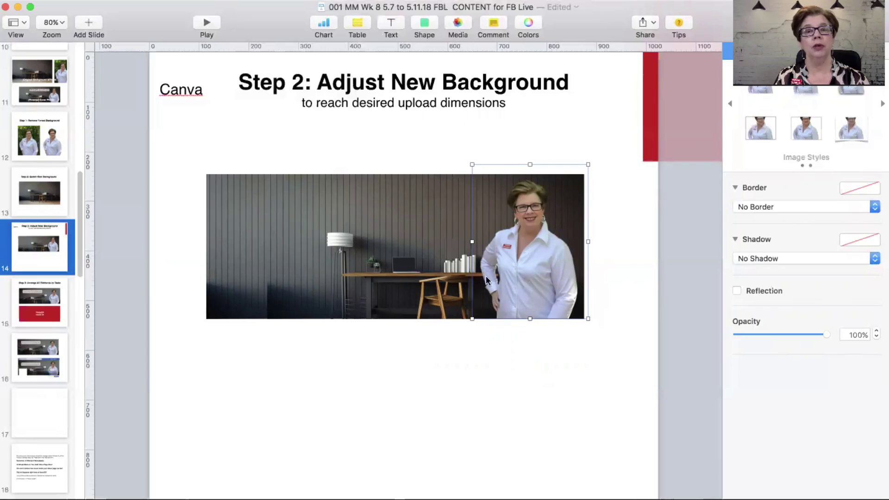
left_click_drag(524, 276, 255, 276)
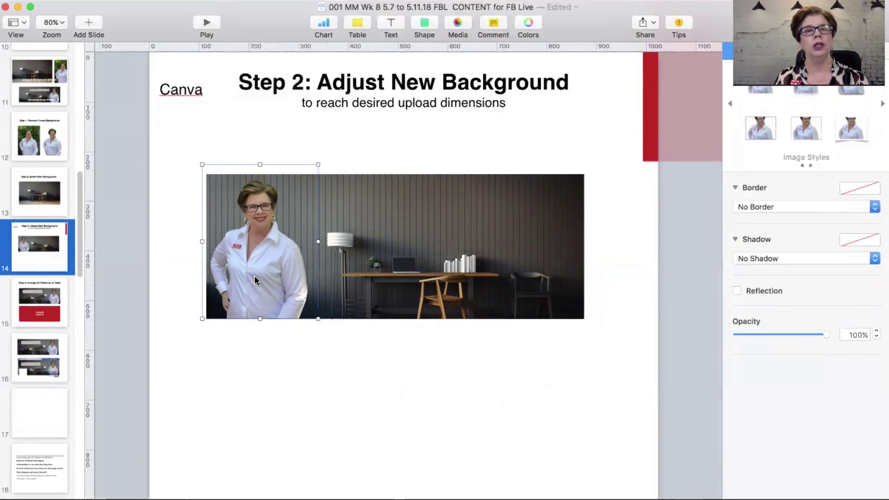
Step: Flip the portrait cut-out horizontally so she faces into the office room
left_click(244, 0)
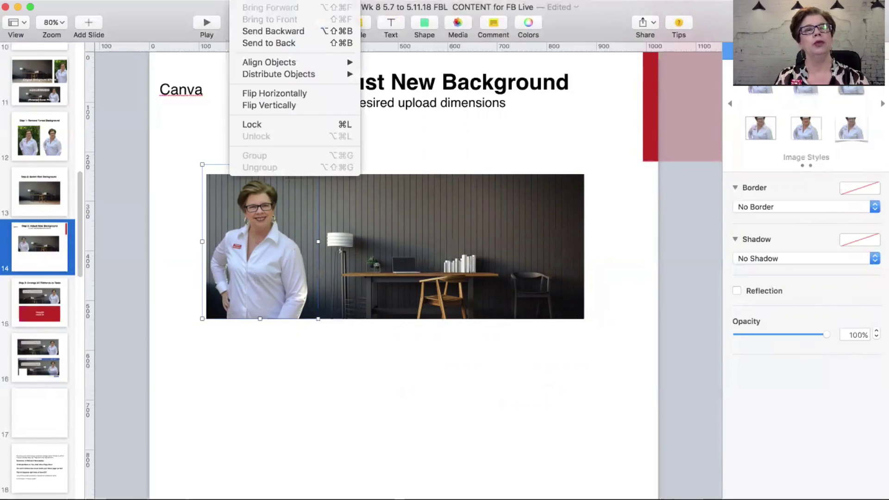
left_click(279, 94)
left_click(180, 250)
left_click(256, 271)
left_click(190, 269)
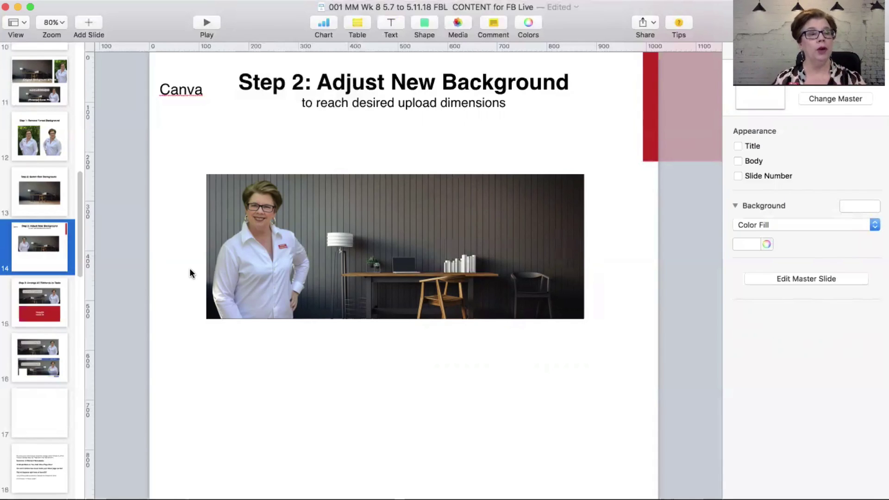
Step: Select the Facebook cover preview on slide 16, then return to the Step 2 slide
key("Down")
key("Down")
left_click(262, 336)
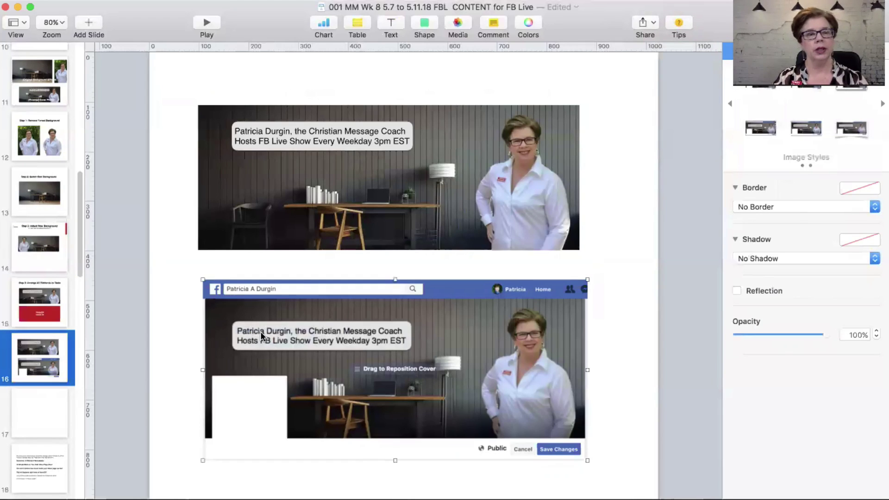
left_click(38, 254)
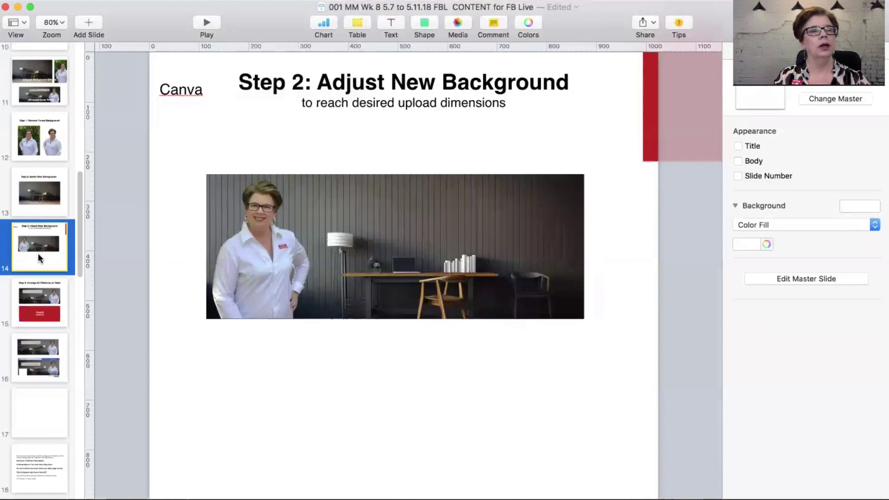
Step: Paste the Facebook cover preview and arrange it below the raised office background image
left_click(215, 385)
key("super+v")
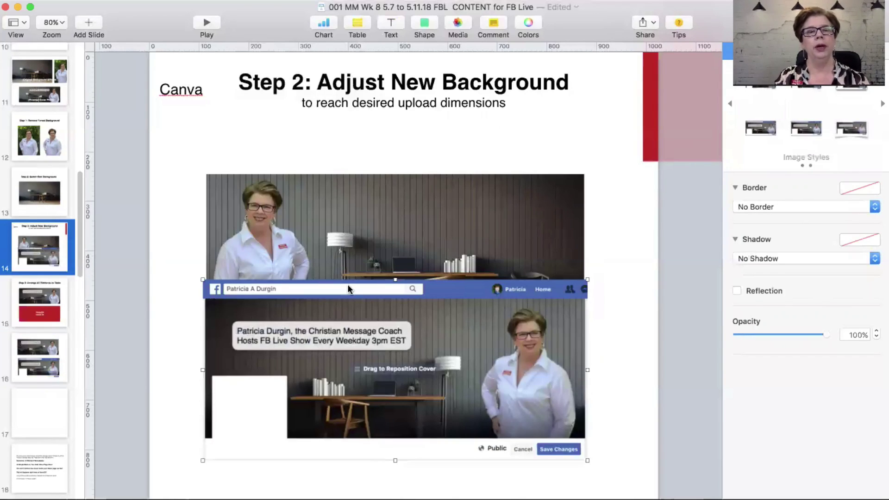
left_click(226, 237)
left_click_drag(385, 213, 385, 177)
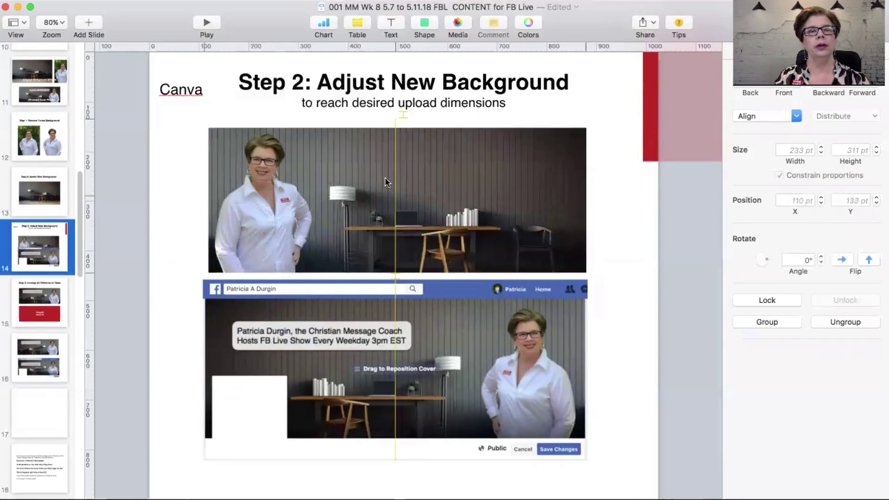
left_click_drag(312, 300, 315, 310)
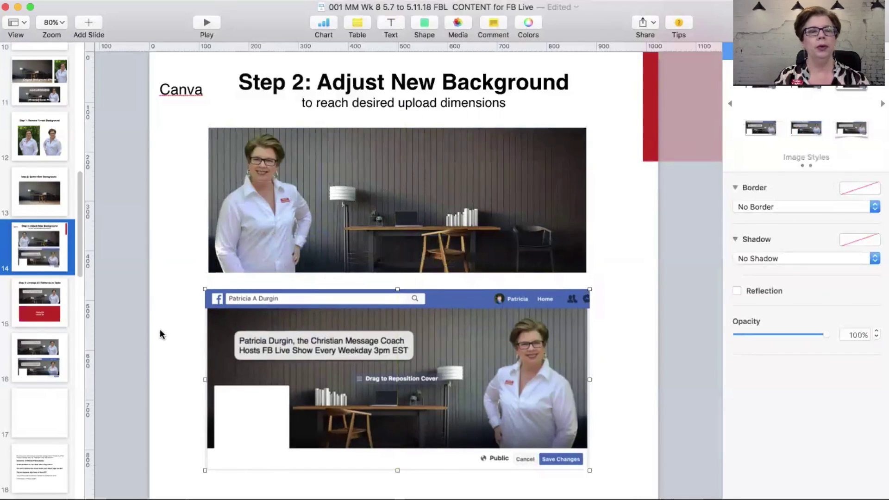
Step: Add vertical guides at 127 pt and 282 pt along the profile box's edges
left_click(145, 443)
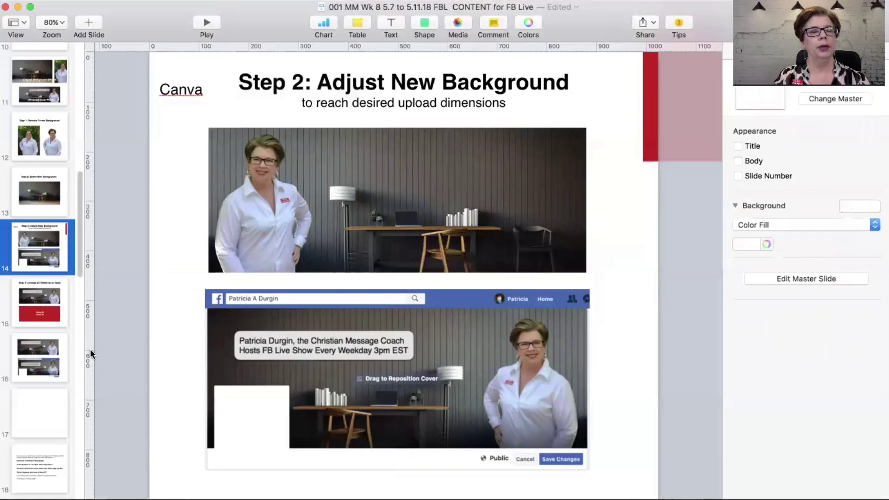
left_click_drag(90, 354, 213, 319)
left_click_drag(89, 308, 289, 303)
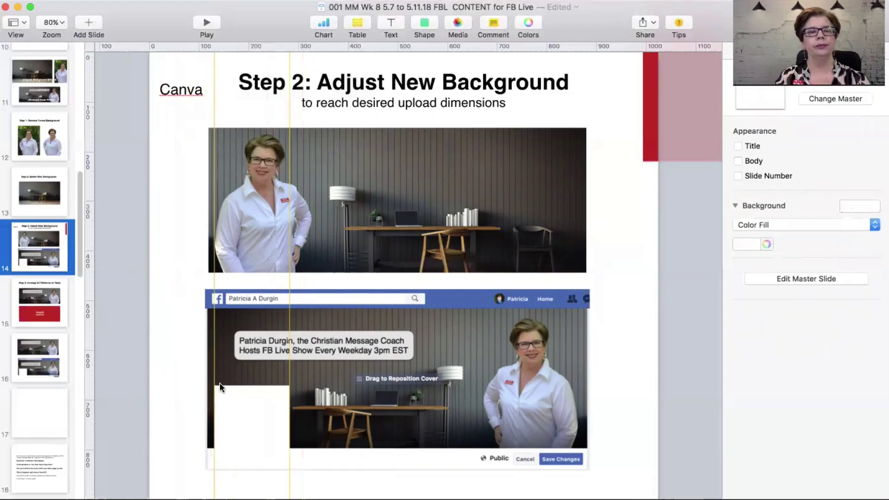
Step: Insert a square from the Shape library and set its colour to blue
left_click(421, 22)
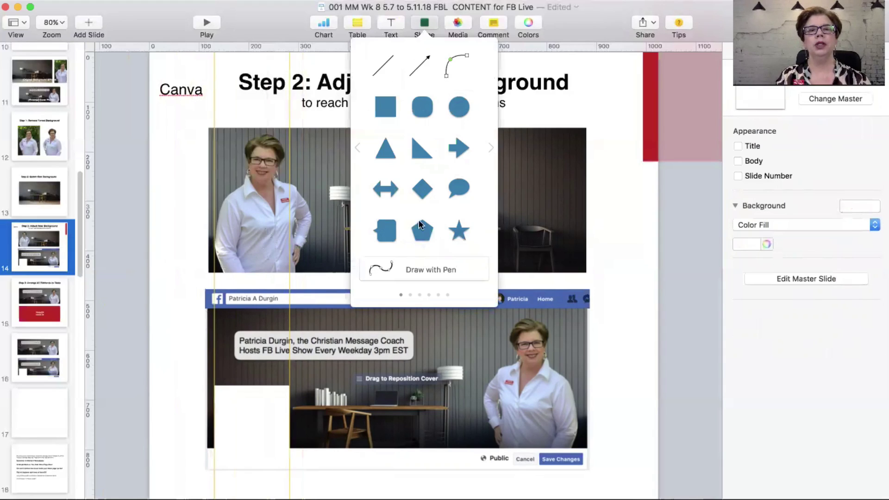
left_click(382, 107)
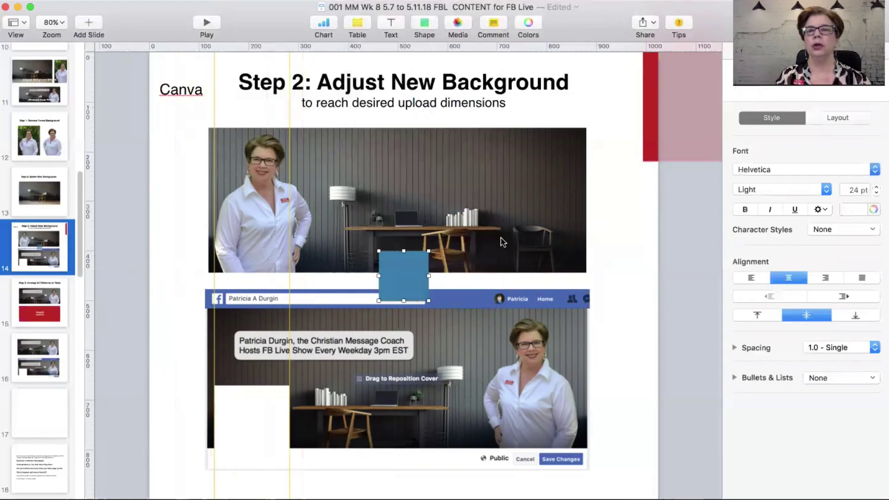
left_click(873, 209)
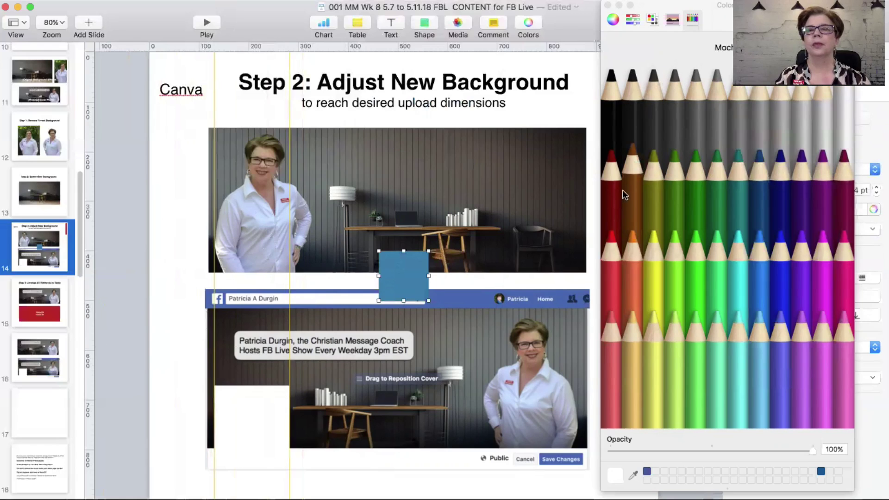
left_click(176, 196)
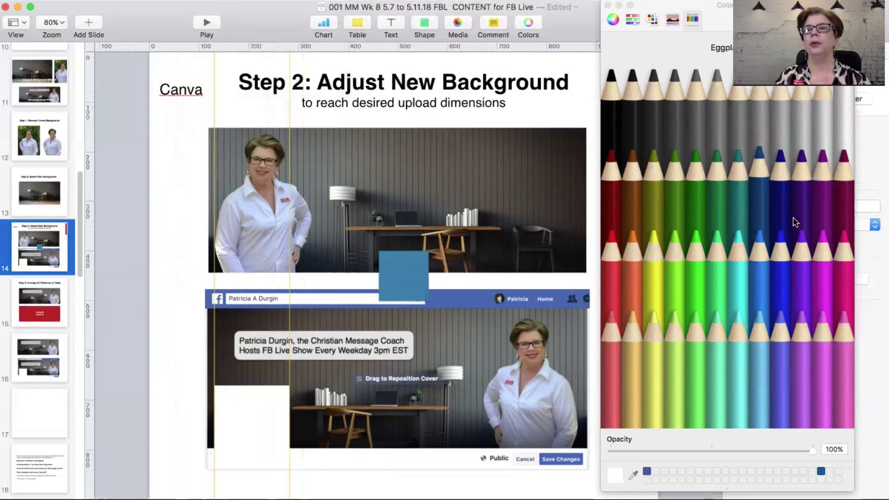
left_click(608, 5)
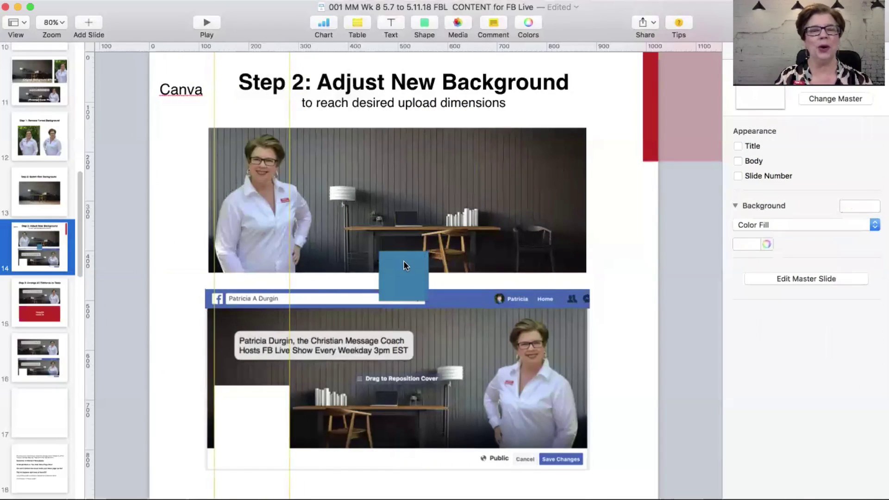
Step: Size the blue square to the profile box, then move it onto the photo's lower-left
left_click_drag(403, 265, 238, 400)
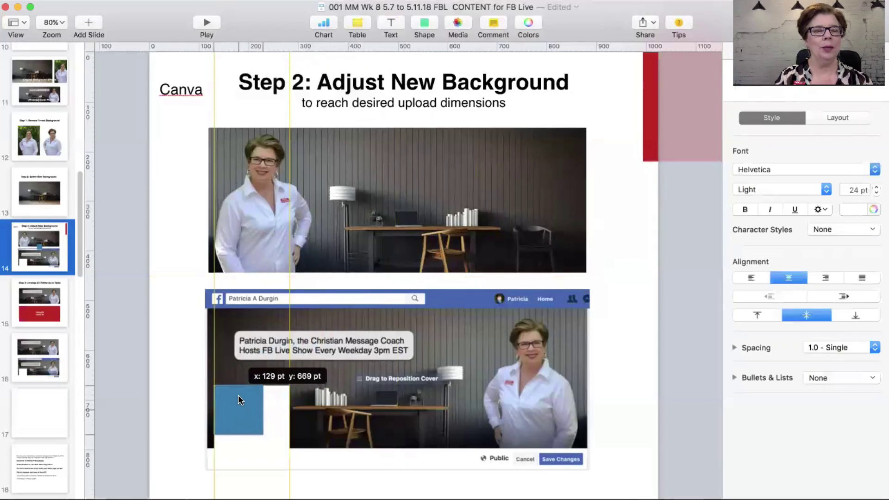
left_click_drag(238, 396, 236, 395)
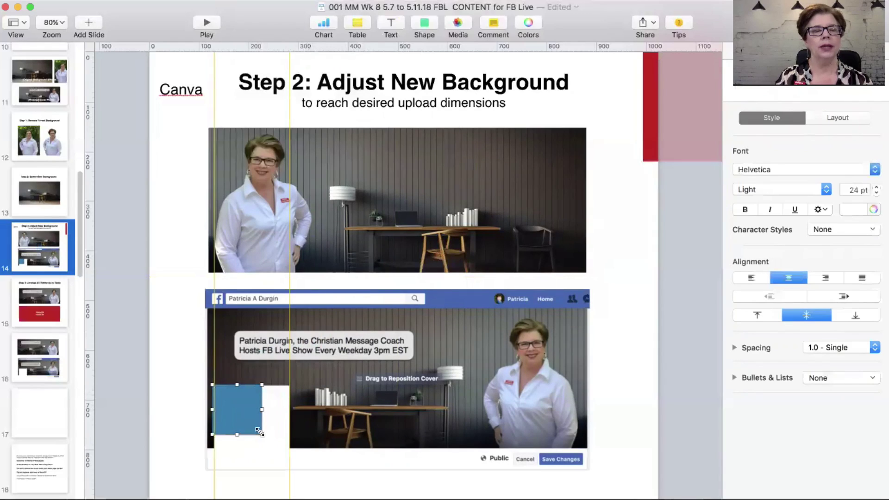
left_click_drag(260, 432, 287, 448)
left_click(160, 372)
left_click_drag(240, 424, 250, 235)
left_click(180, 260)
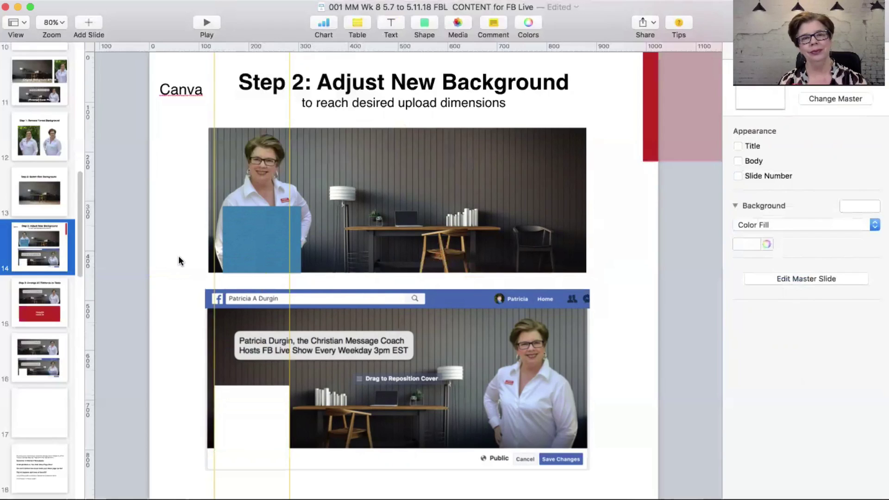
Step: Flip the portrait cut-out horizontally again
left_click(263, 157)
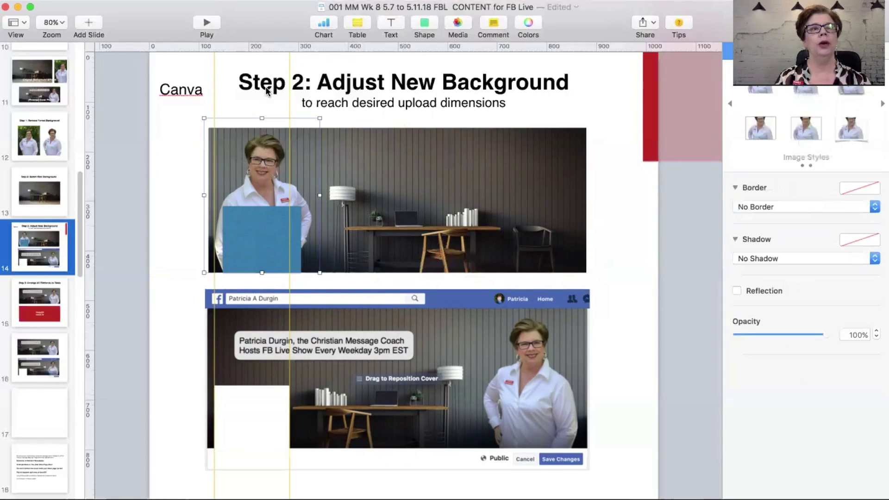
left_click(269, 2)
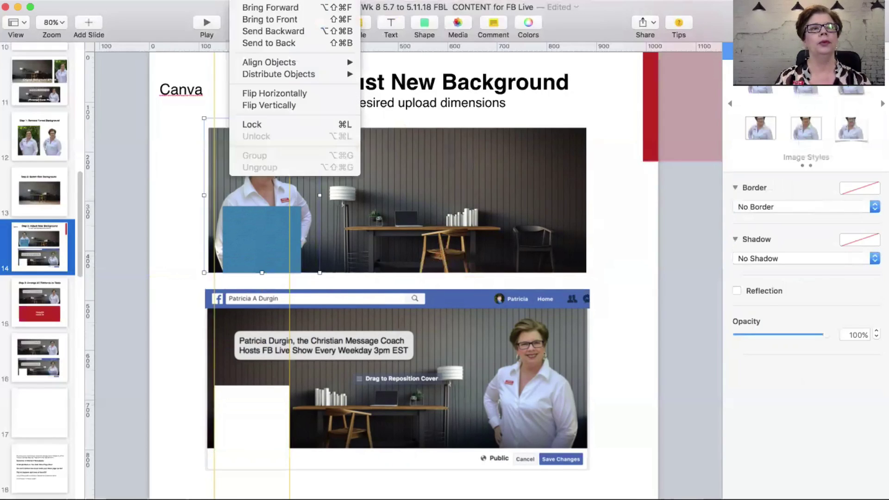
left_click(268, 89)
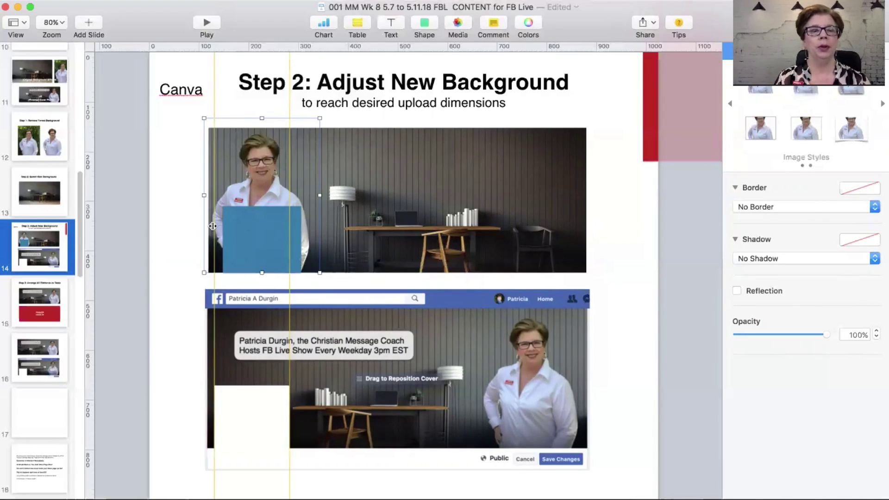
Step: Delete the blue square and move the portrait down behind the cover preview
left_click(252, 226)
key("Delete")
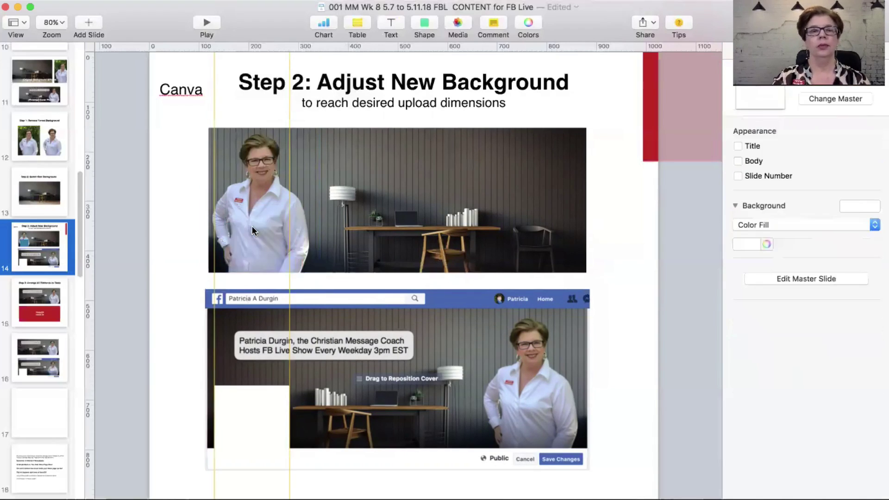
left_click(252, 222)
left_click_drag(252, 221, 463, 408)
Step: Mirror the office background, move the cover preview down, and nudge the portrait up
left_click(479, 206)
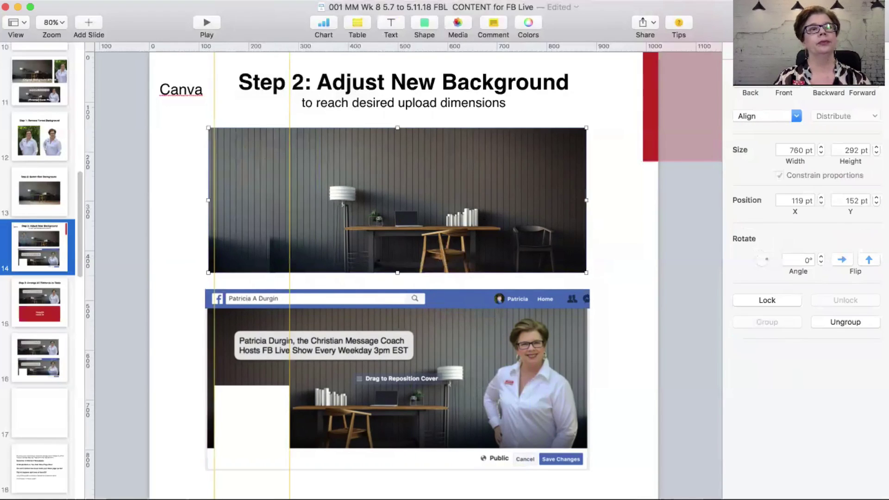
left_click(256, 2)
left_click(258, 95)
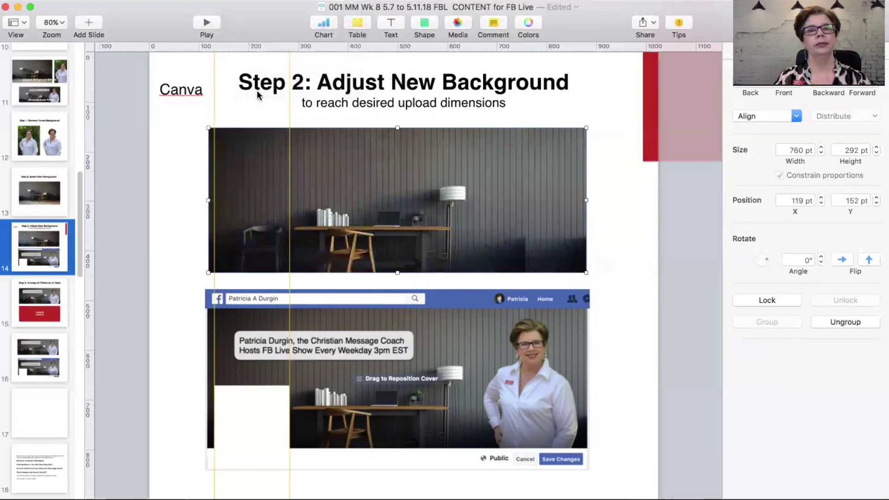
left_click_drag(536, 397, 532, 147)
key("Up")
key("Up")
key("Up")
key("Up")
key("Up")
key("Up")
key("Up")
key("Up")
key("Up")
key("Up")
key("Up")
key("Up")
key("Up")
key("Up")
key("Up")
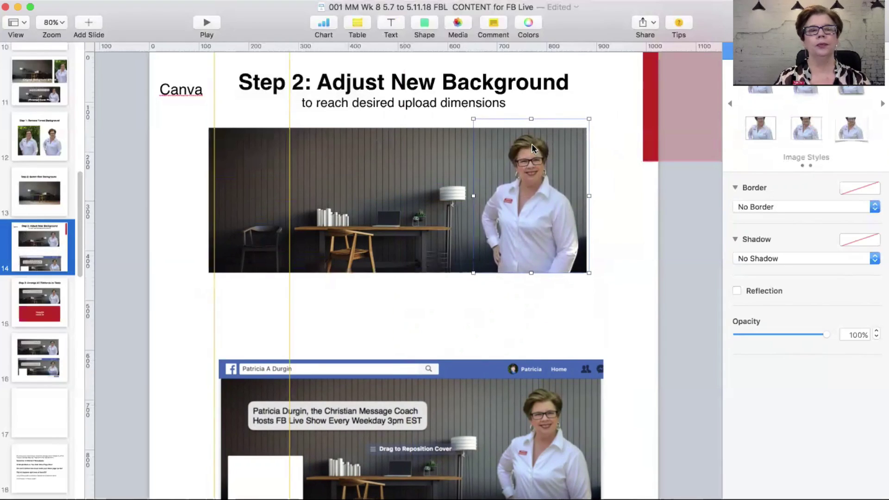
Step: Bring the cover preview back up to sit under the office background
left_click_drag(431, 420, 423, 362)
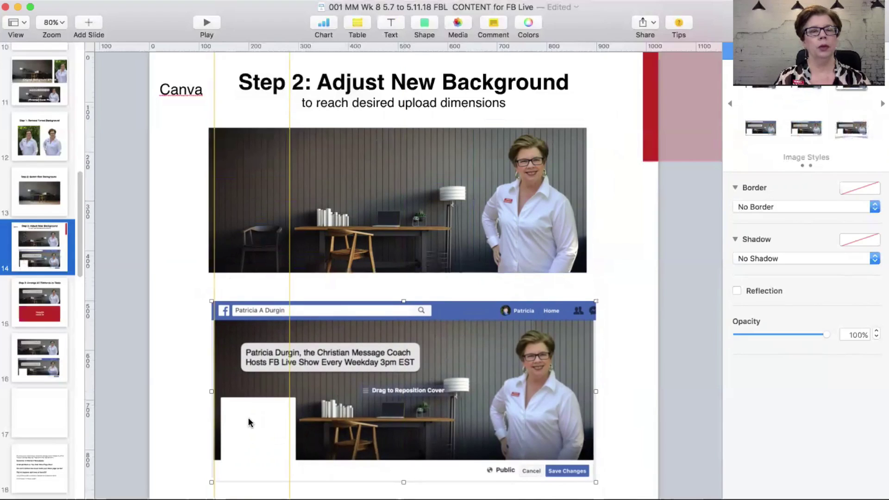
left_click_drag(228, 223, 189, 223)
key("super+z")
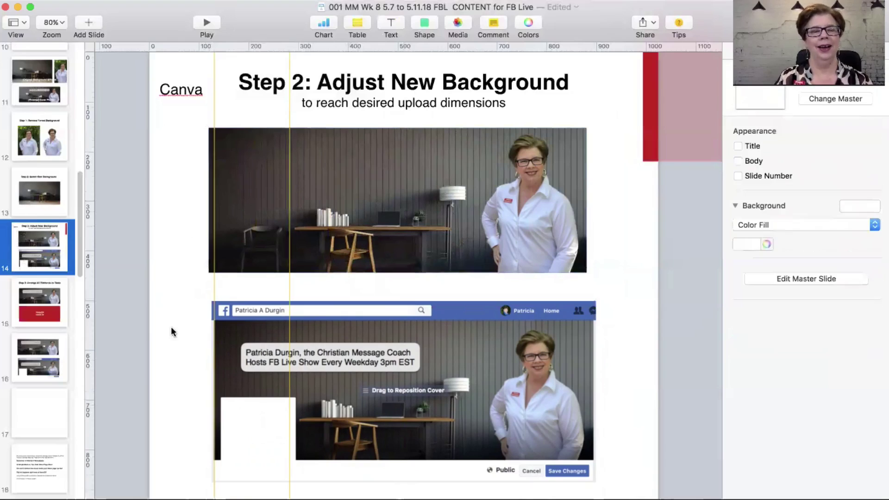
left_click_drag(326, 379, 334, 366)
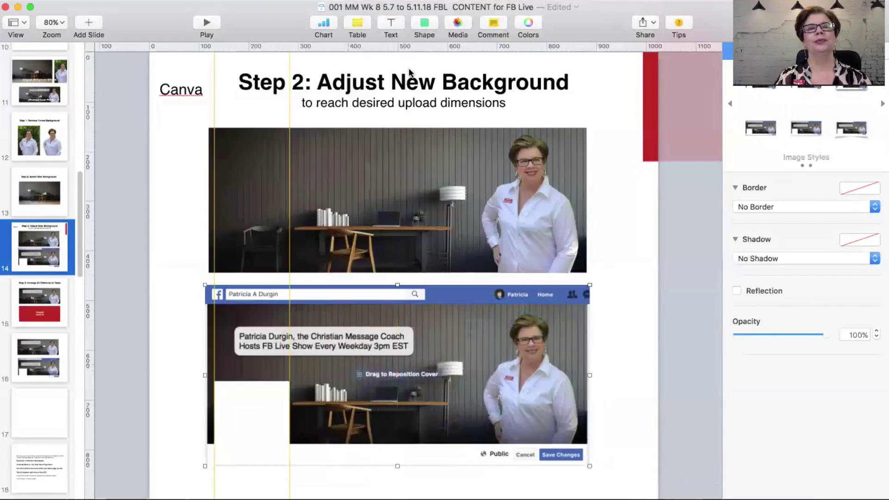
Step: Insert a new square sized to the profile box and place it on the photo's lower-left
left_click(424, 23)
left_click(386, 109)
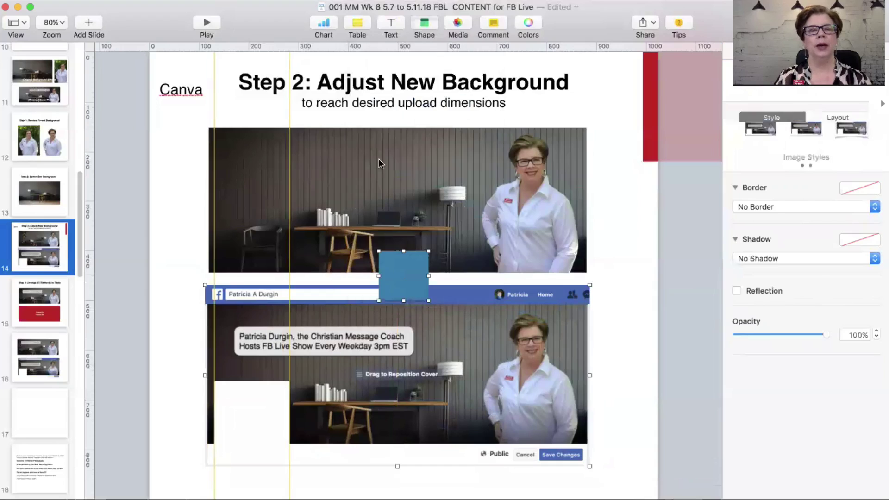
left_click_drag(405, 291, 291, 453)
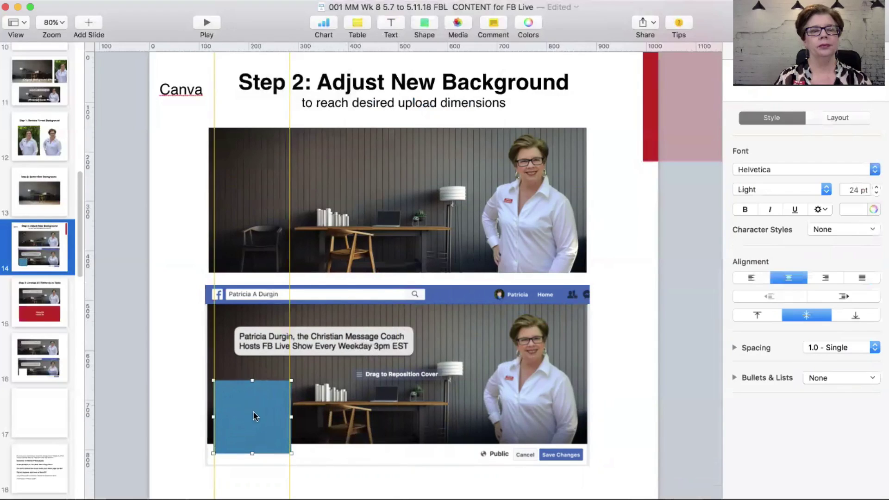
left_click_drag(253, 394, 253, 232)
left_click(180, 254)
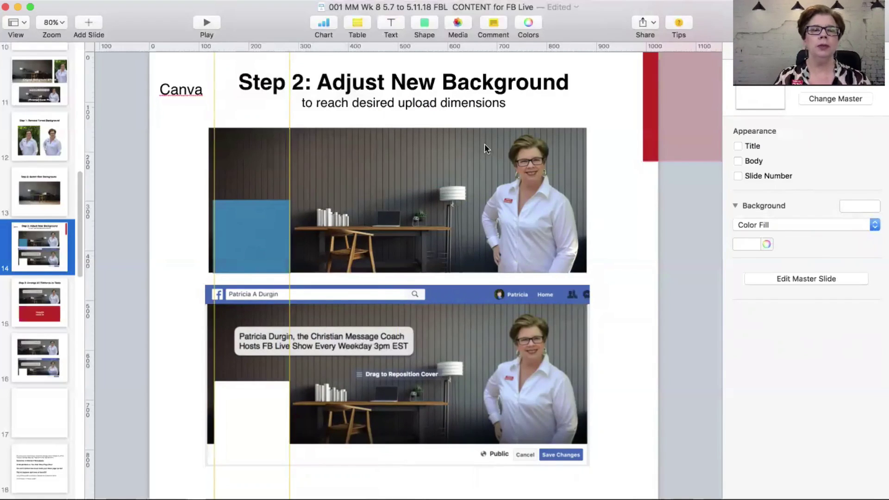
left_click(381, 334)
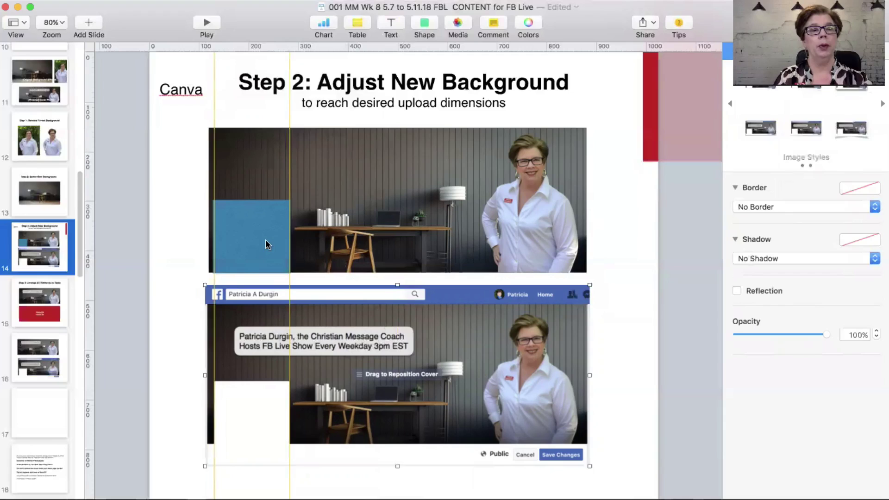
Step: Add a 22 pt white Helvetica Regular text box on the top photo
left_click_drag(265, 245, 195, 378)
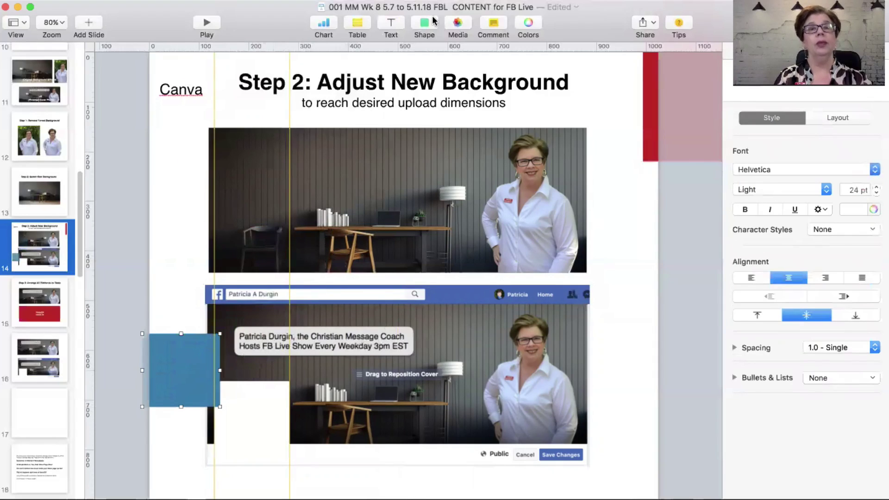
left_click(391, 24)
left_click_drag(412, 283, 331, 170)
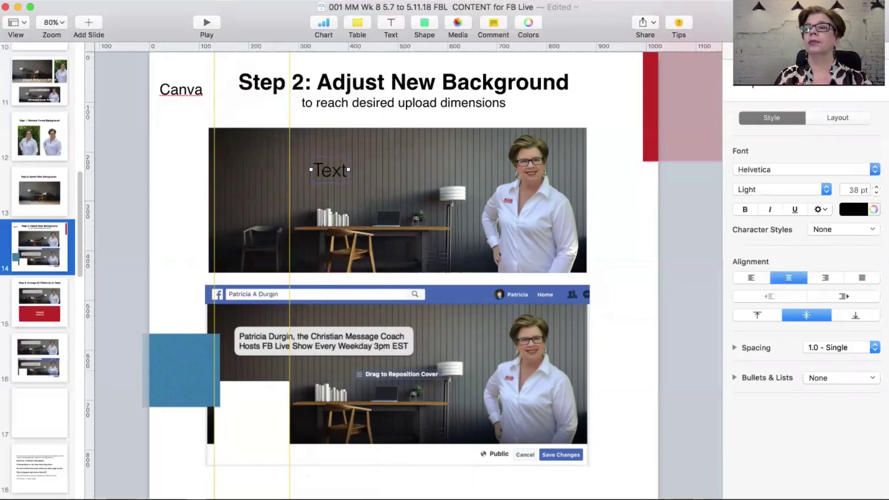
left_click(876, 193)
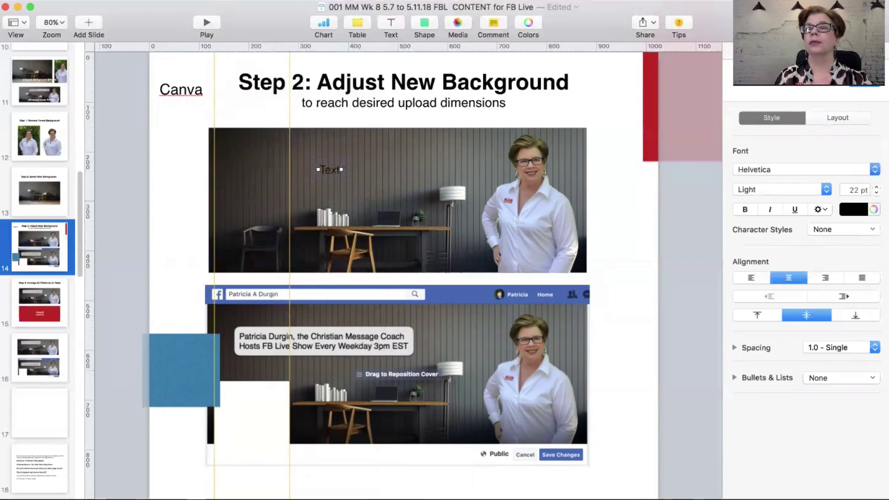
left_click(824, 190)
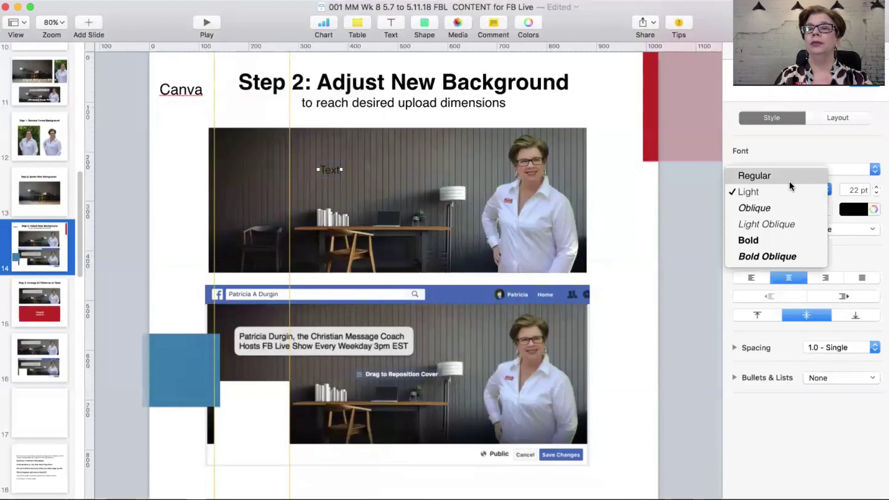
left_click(790, 182)
left_click(861, 214)
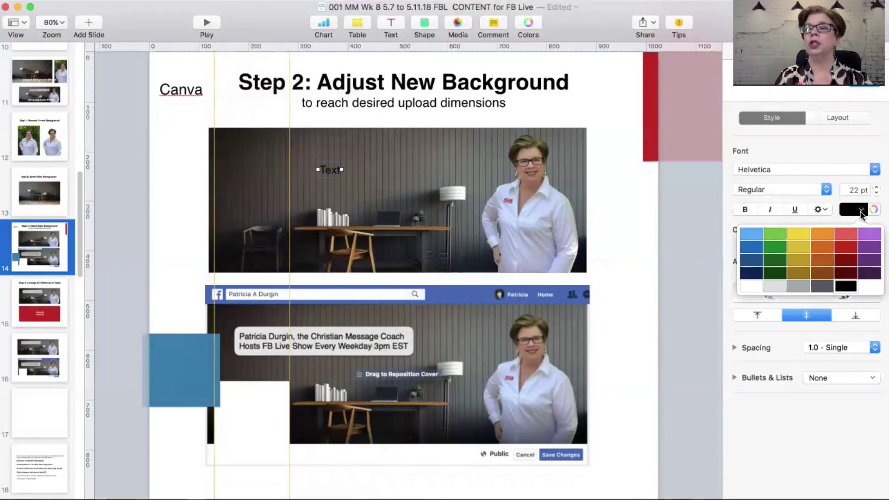
left_click(749, 287)
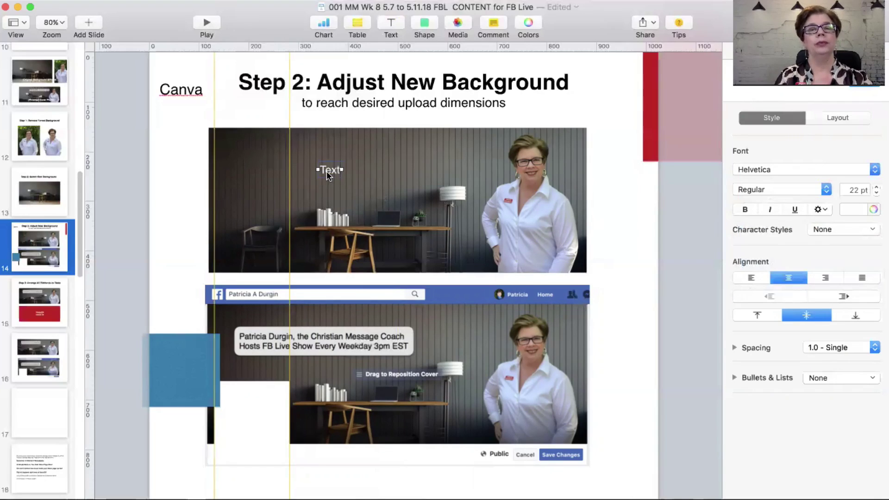
left_click_drag(326, 171, 311, 167)
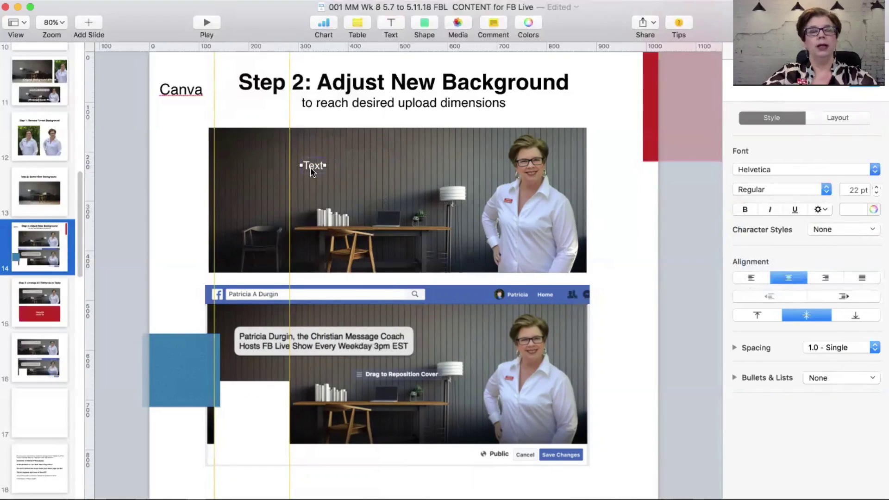
Step: Type the host's name with 'Christian Message Coach', then 'Hosts FB Live Show Every Weekday 3pm EST'
type("Christa")
key("BackSpace")
type("ian Message Coach")
key("Return")
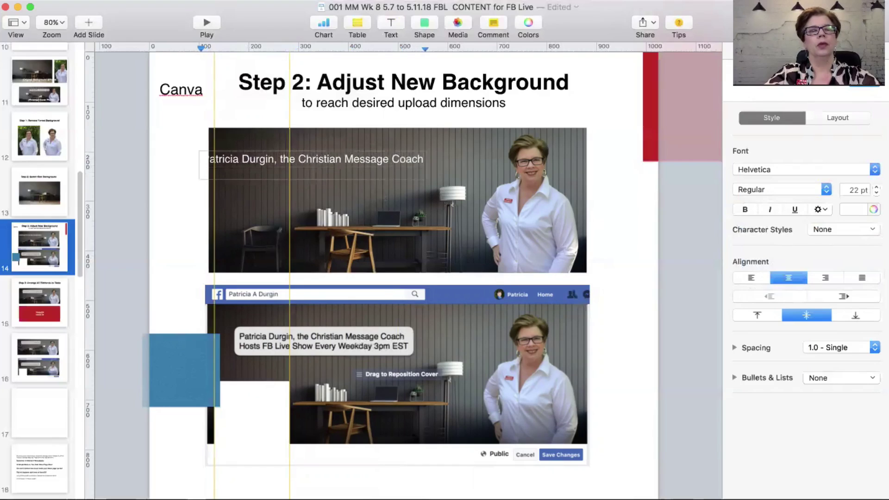
type("Hosts FB Live Show Every Weekday 3pm EST")
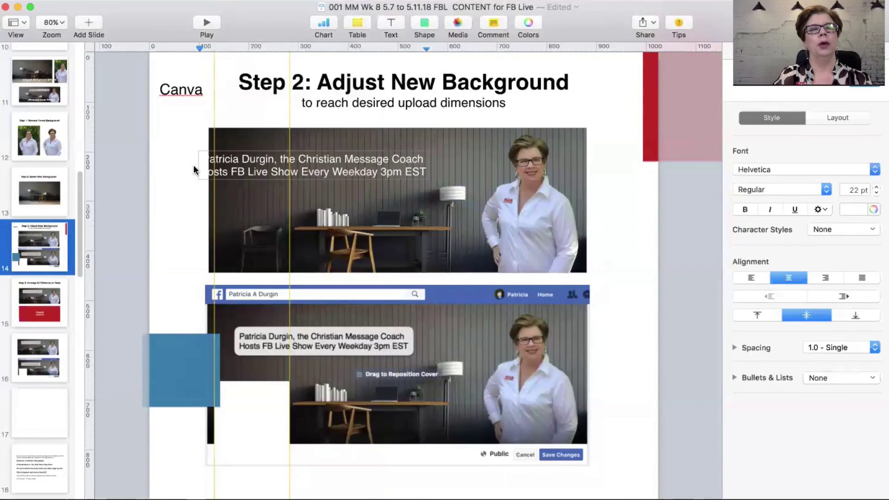
Step: Shift the finished caption right on the photo and move the vertical guide left
left_click(157, 166)
left_click_drag(269, 169, 315, 161)
left_click_drag(290, 115, 147, 134)
Step: Reduce the whole two-line caption from 22 pt to 19 pt
left_click(171, 116)
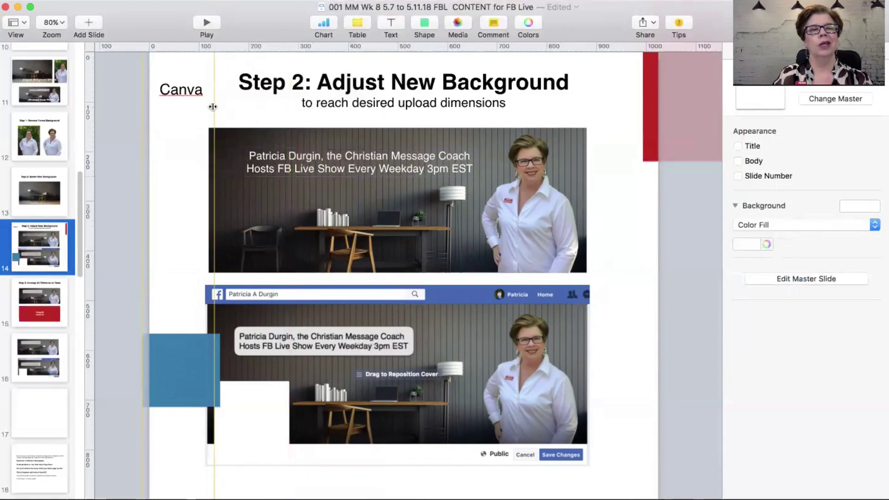
left_click_drag(213, 107, 103, 130)
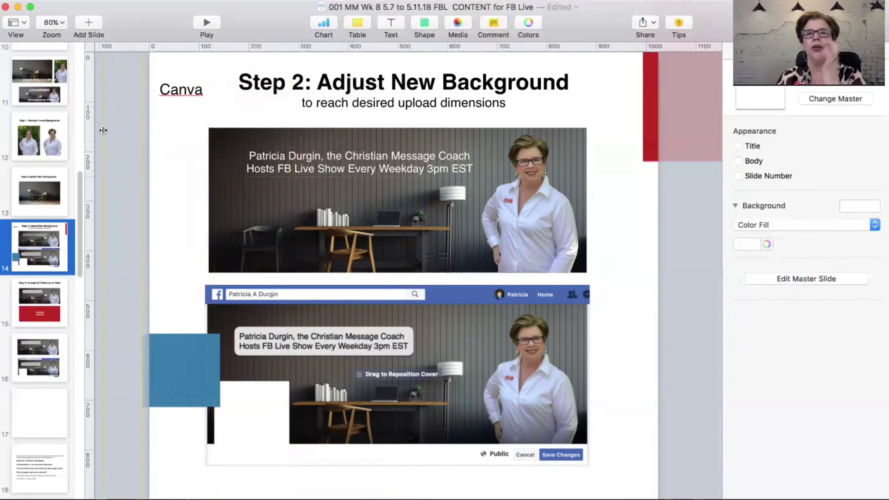
left_click(263, 157)
triple_click(263, 158)
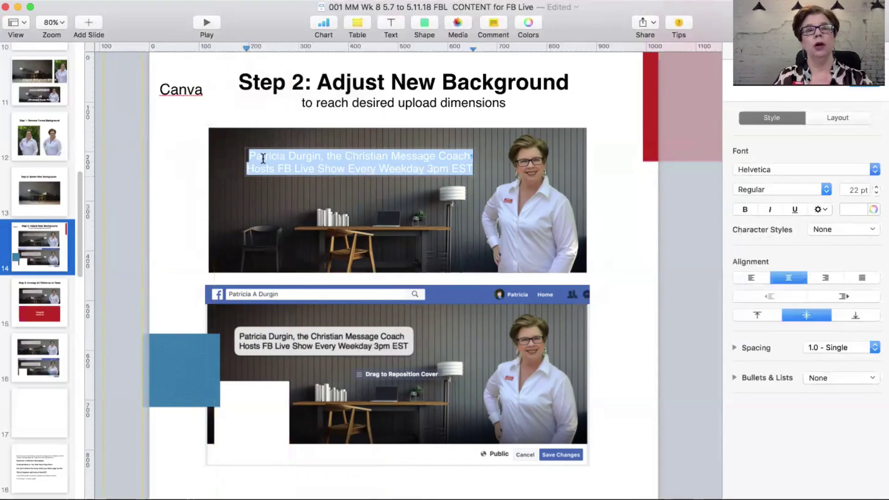
key("super+minus")
key("super+minus")
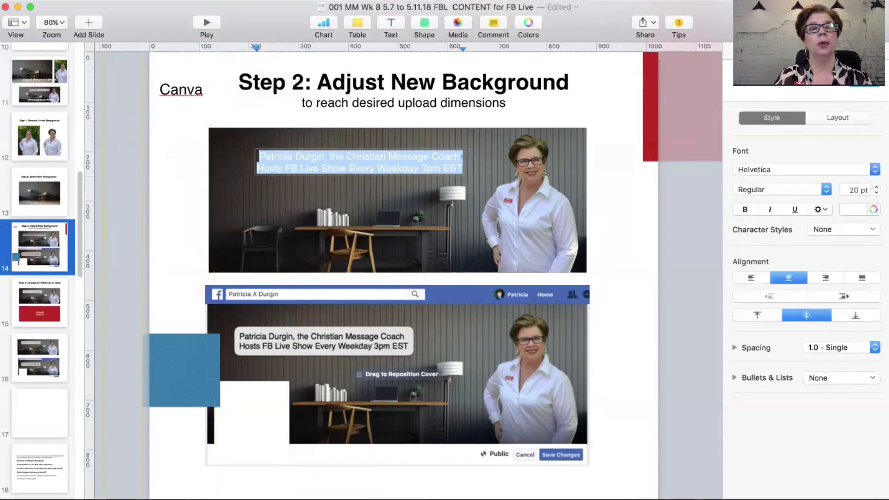
key("super+minus")
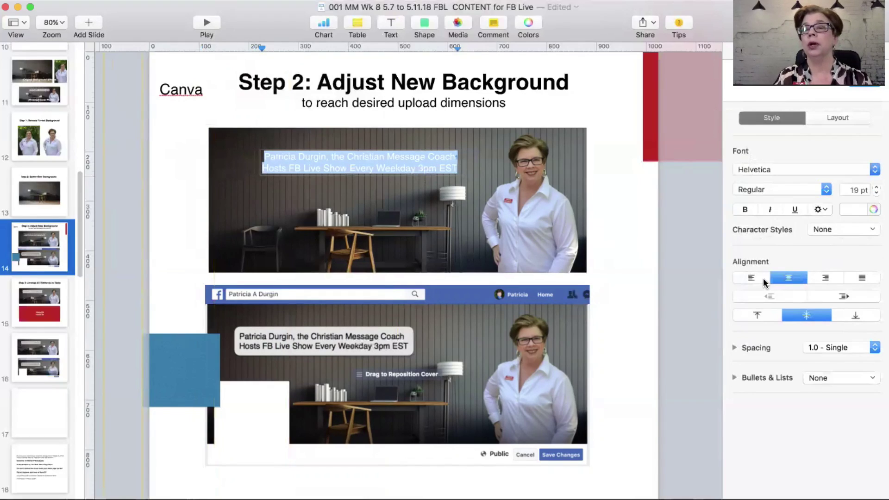
Step: Nudge the caption left and move the blue square onto the top photo
left_click(222, 234)
left_click(187, 220)
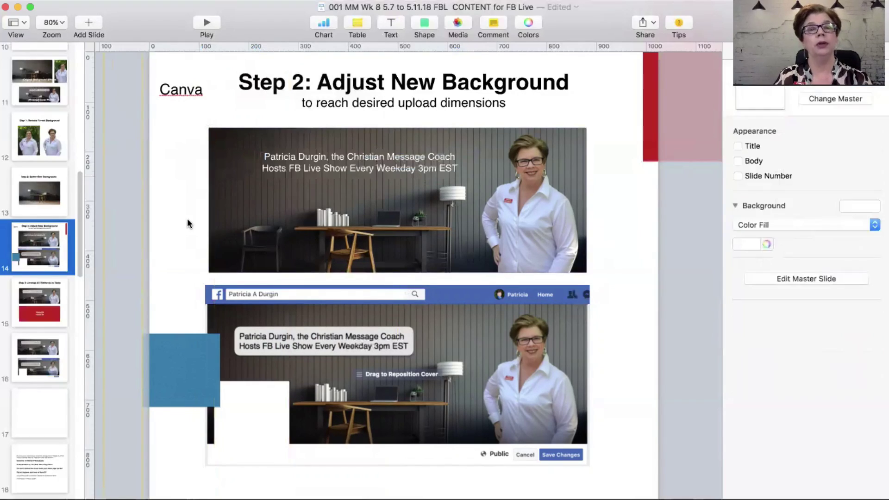
left_click_drag(360, 159, 345, 157)
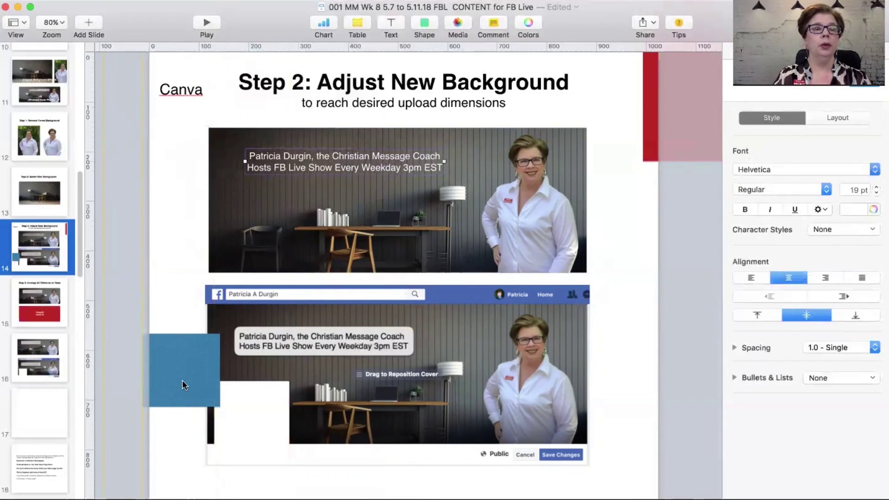
left_click_drag(183, 381, 253, 245)
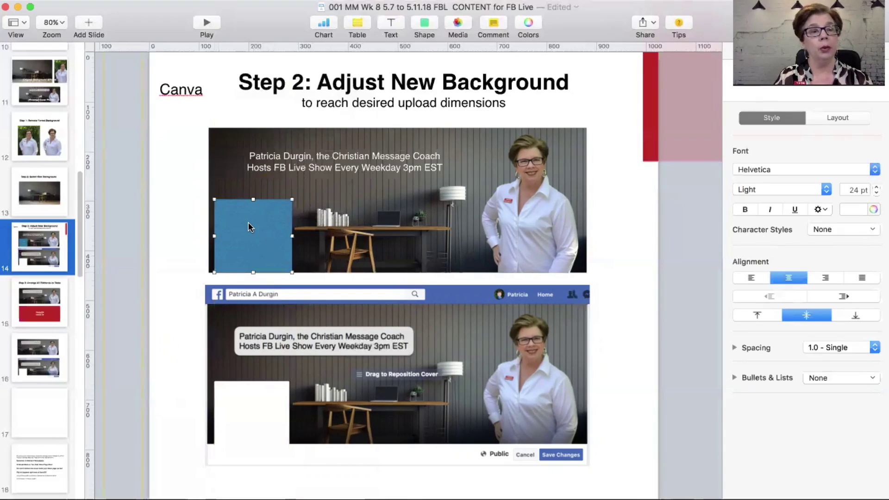
Step: Return the blue square beside the Facebook mock-up and discard a stray extra square
left_click_drag(248, 227, 149, 311)
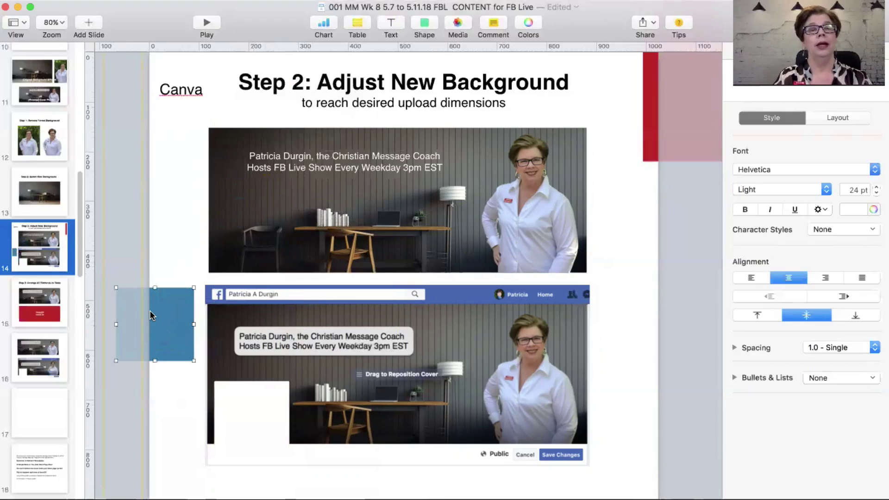
left_click(425, 24)
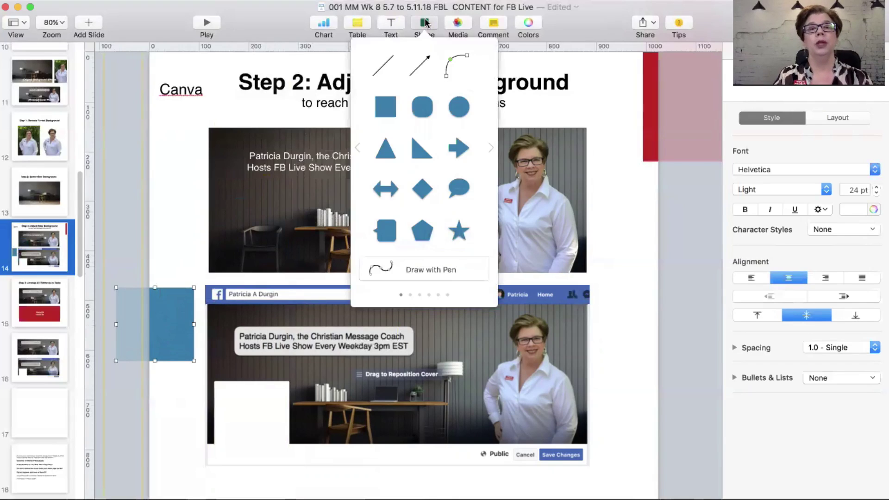
left_click(384, 107)
left_click_drag(398, 279, 266, 170)
key("BackSpace")
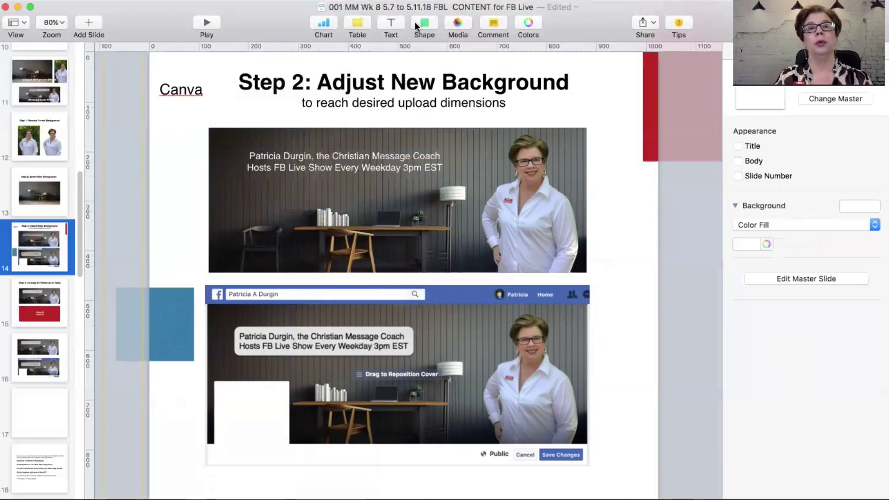
Step: Insert a rounded rectangle and stretch it into a wide bar on the photo's upper left
left_click(416, 24)
left_click(419, 108)
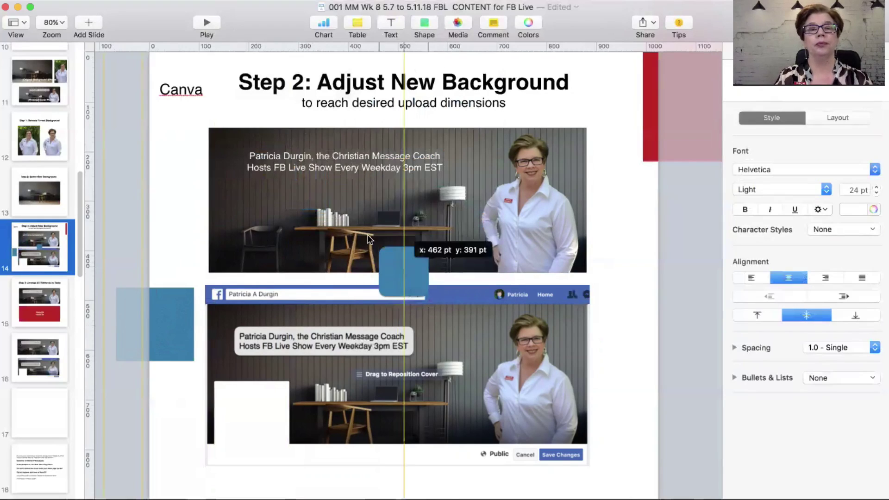
left_click_drag(370, 240, 233, 137)
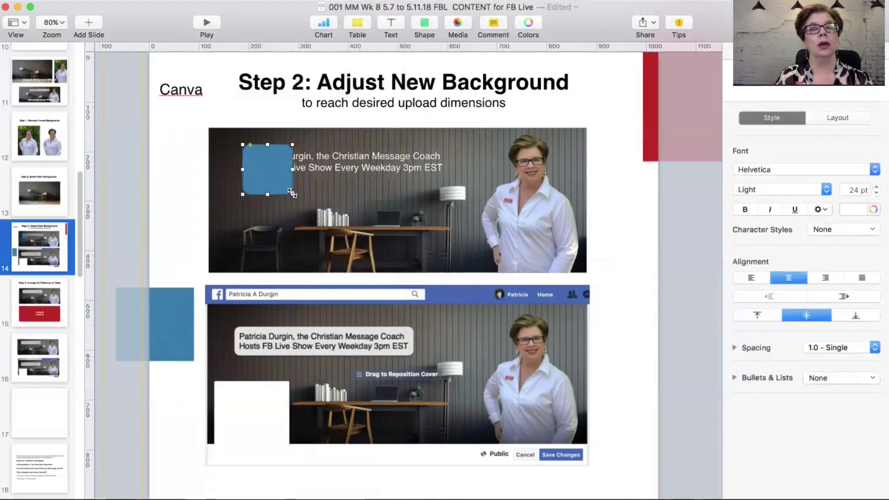
left_click_drag(292, 193, 440, 176)
Step: Set the rounded bar's text colour to light grey
left_click(873, 210)
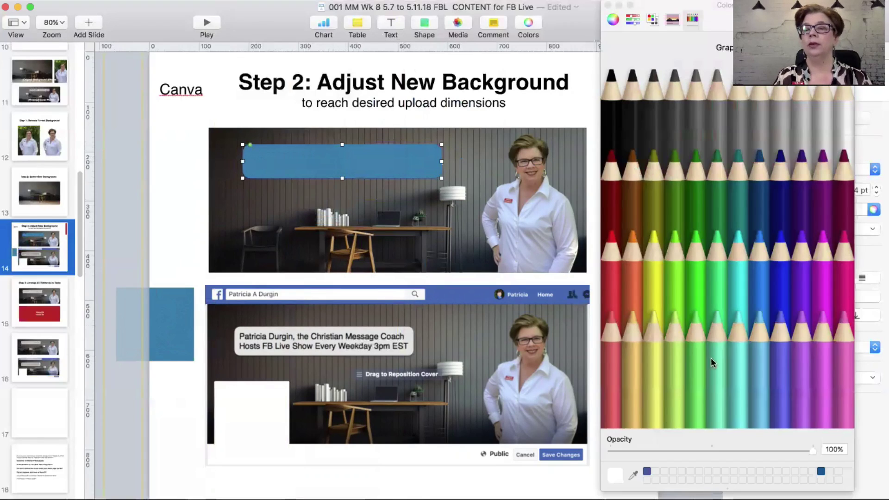
left_click(823, 140)
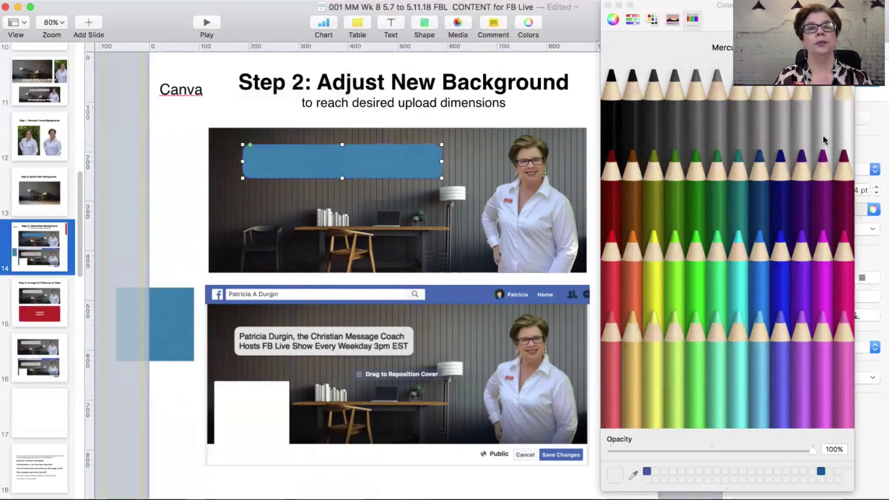
left_click_drag(701, 9, 564, 83)
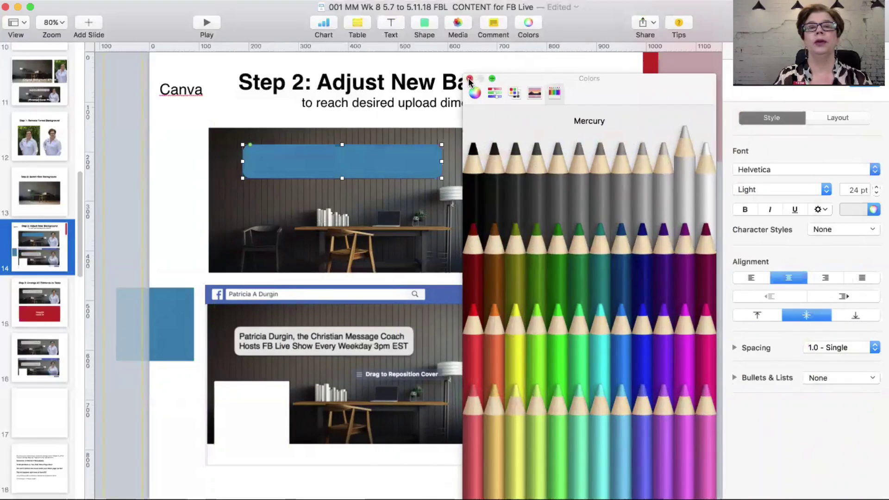
left_click(470, 79)
left_click(198, 149)
left_click(301, 177)
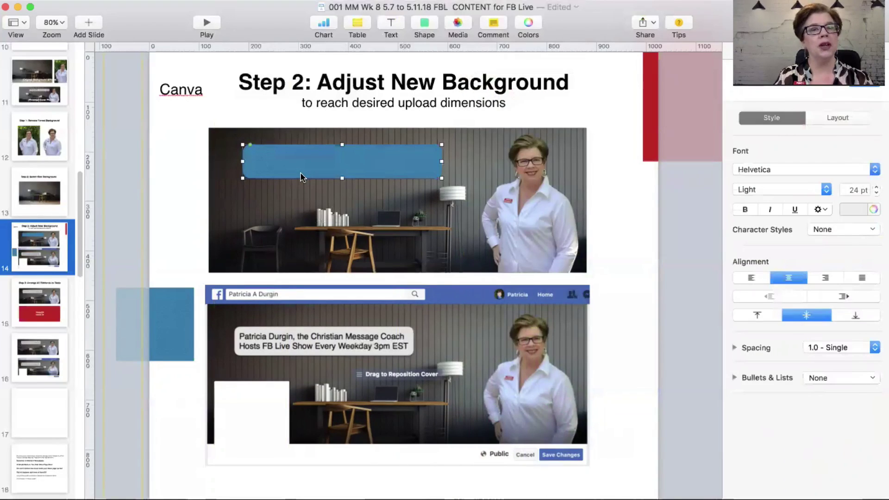
left_click(850, 210)
left_click(773, 285)
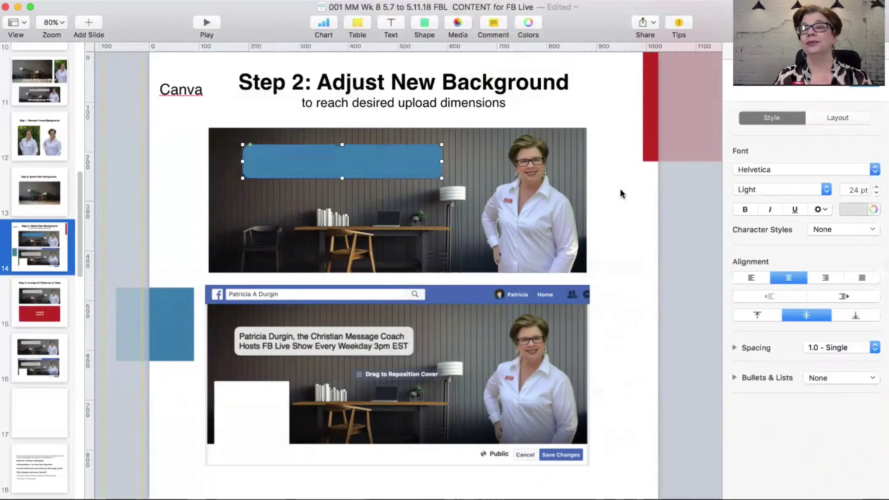
Step: Send the blue bar behind the caption
left_click(225, 177)
left_click(290, 167)
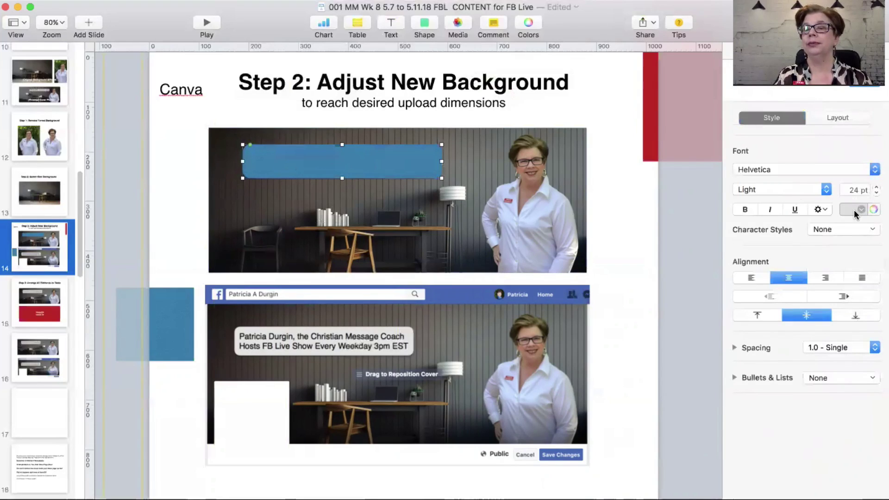
left_click(291, 162)
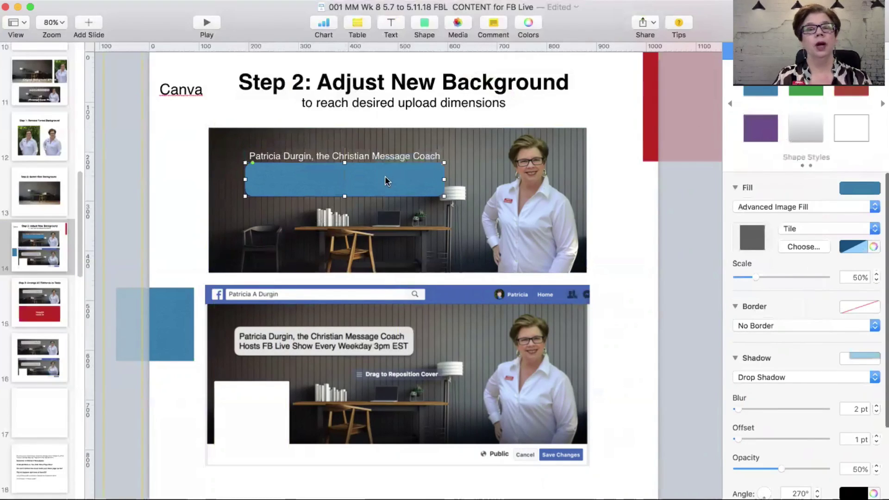
Step: Fill the rounded bar with light grey and position it below the caption
left_click_drag(385, 178, 385, 160)
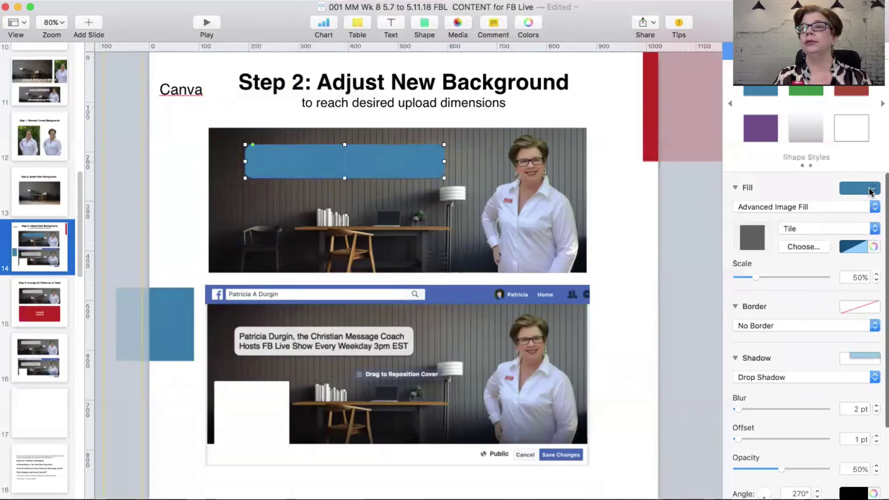
left_click(870, 190)
left_click(768, 304)
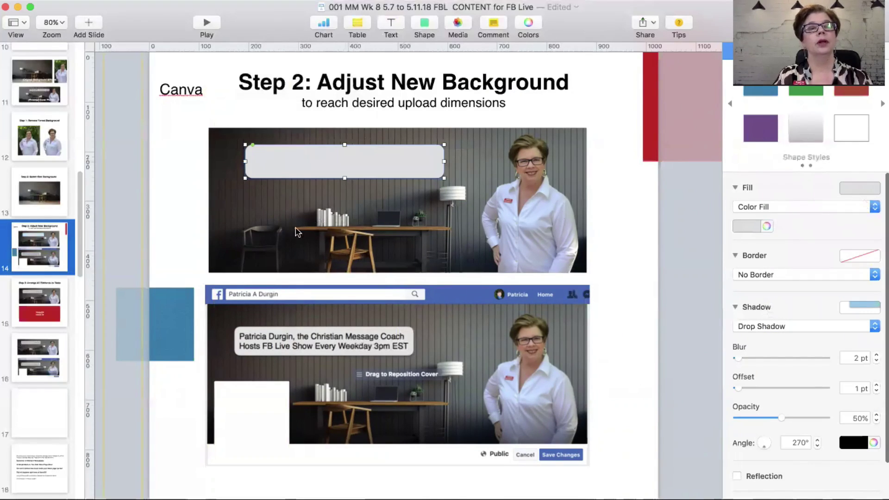
left_click_drag(292, 163, 292, 185)
Step: Make all the caption text black
left_click(290, 162)
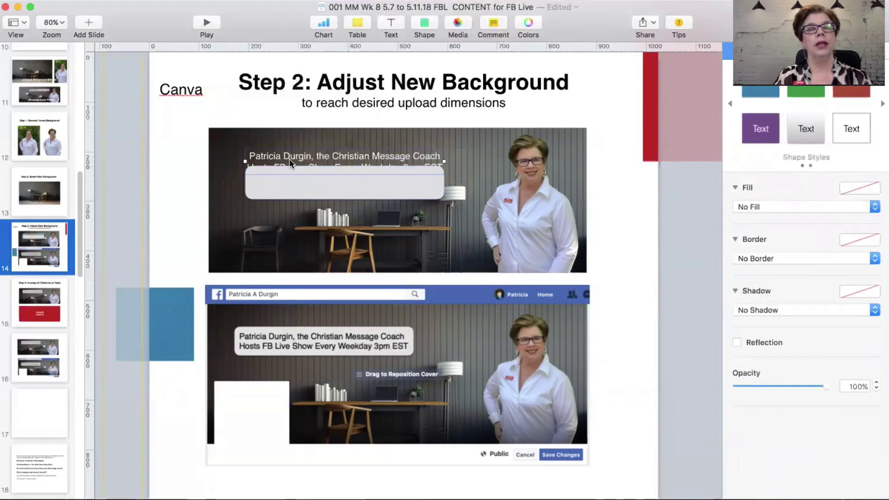
left_click(291, 162)
triple_click(290, 159)
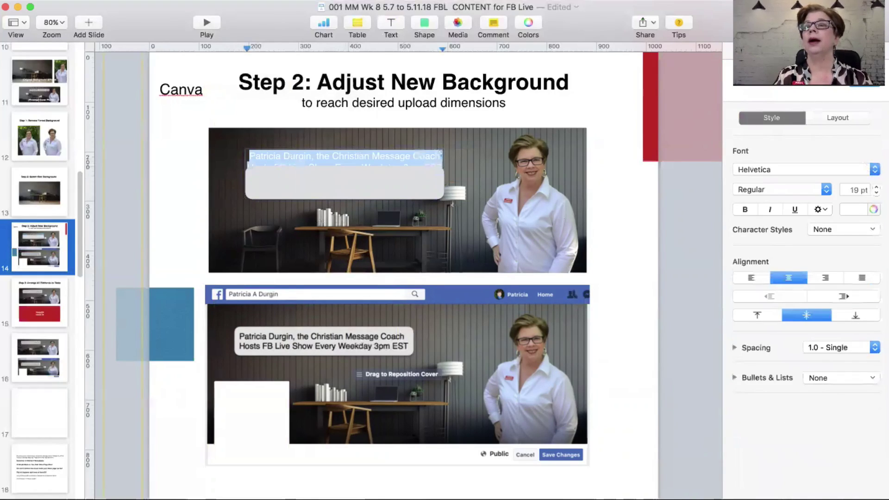
left_click(856, 210)
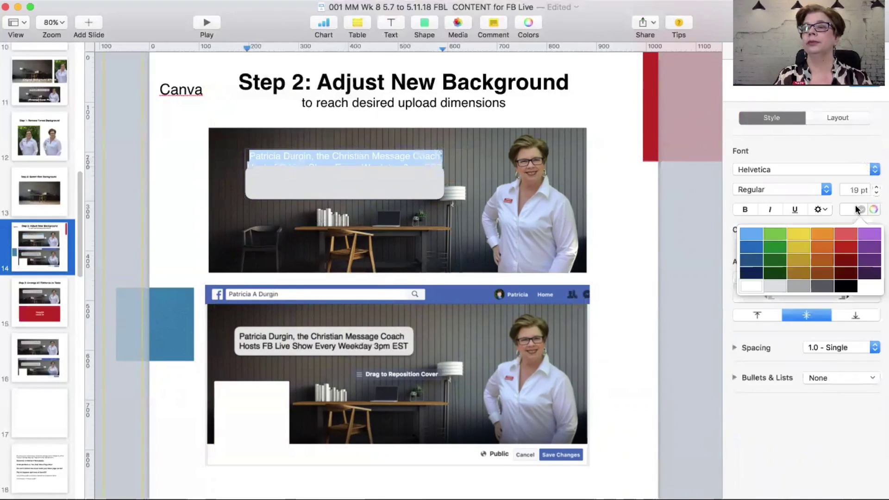
left_click(845, 287)
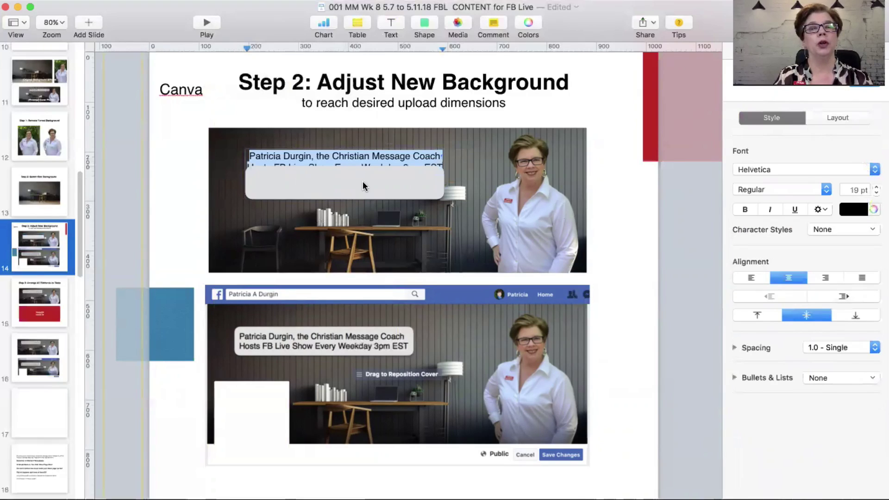
Step: Layer the pale rounded box directly behind both caption lines using Send Backward
left_click_drag(363, 182, 363, 161)
left_click_drag(268, 167, 269, 190)
left_click(293, 167)
double_click(296, 167)
key("super+a")
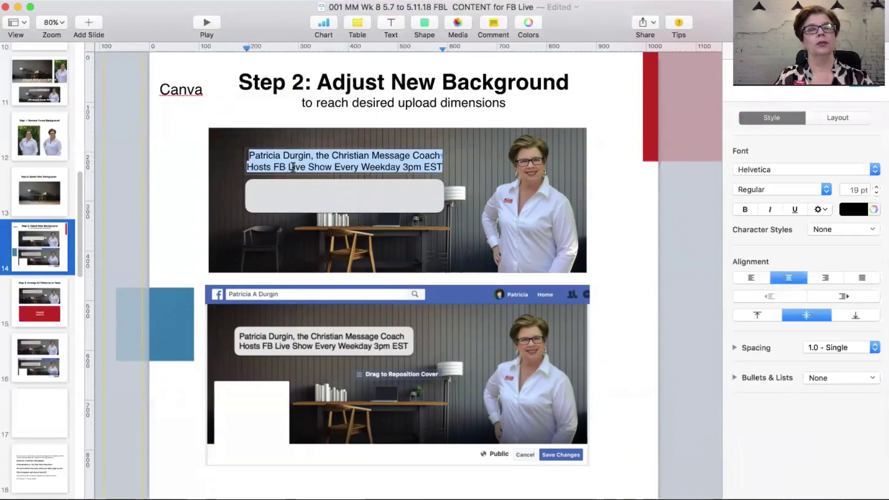
left_click(250, 0)
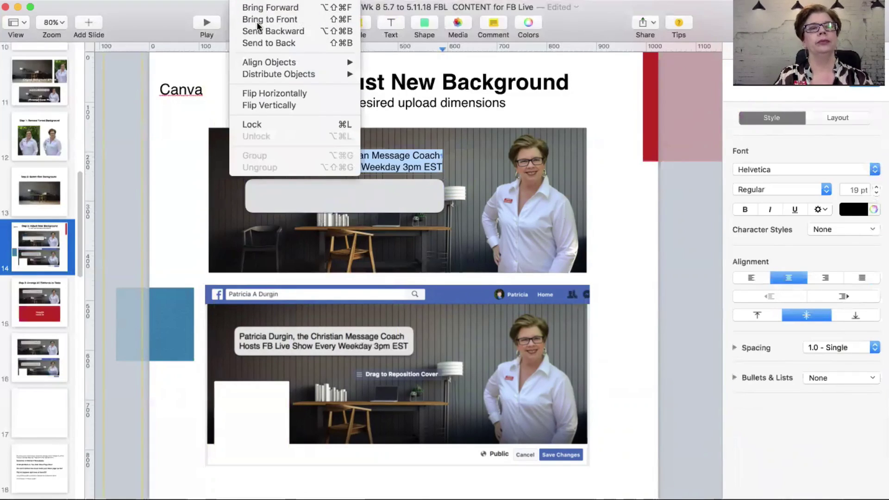
left_click(274, 31)
left_click_drag(306, 202, 309, 171)
left_click(192, 168)
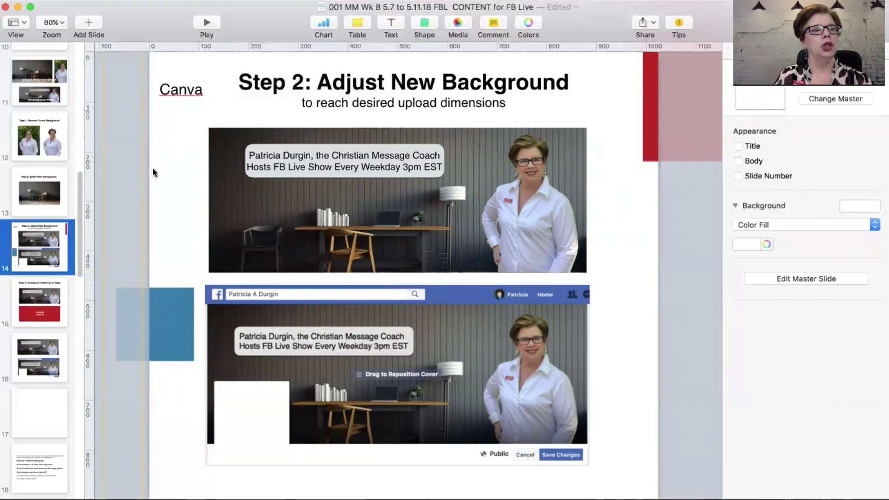
Step: On the Step 3 slide, move the red 1640x624 upload-size image up over the photo
left_click(40, 294)
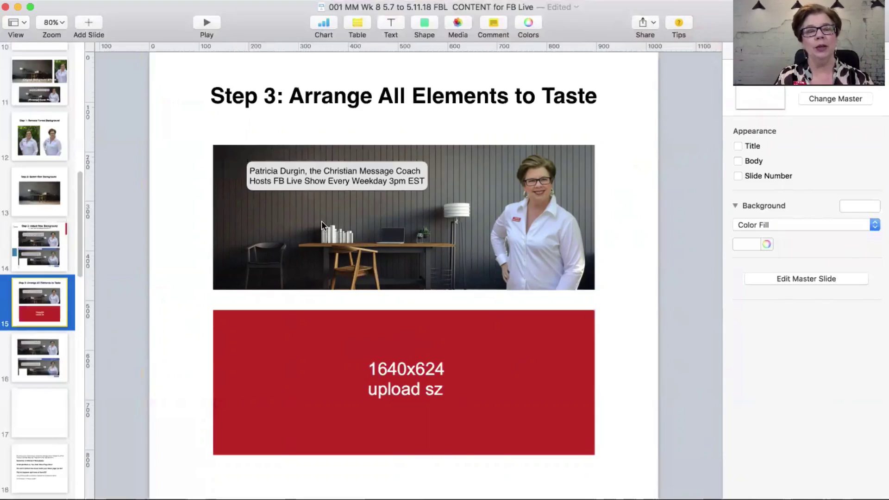
left_click(313, 351)
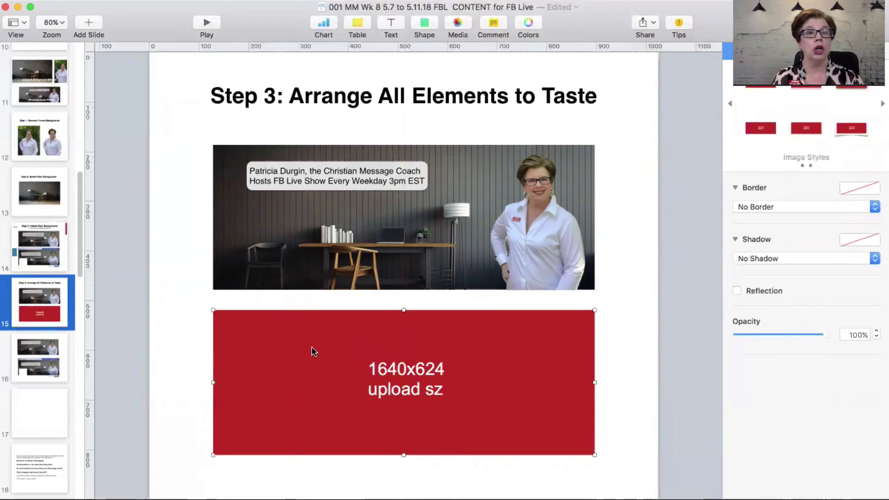
left_click_drag(312, 351, 312, 299)
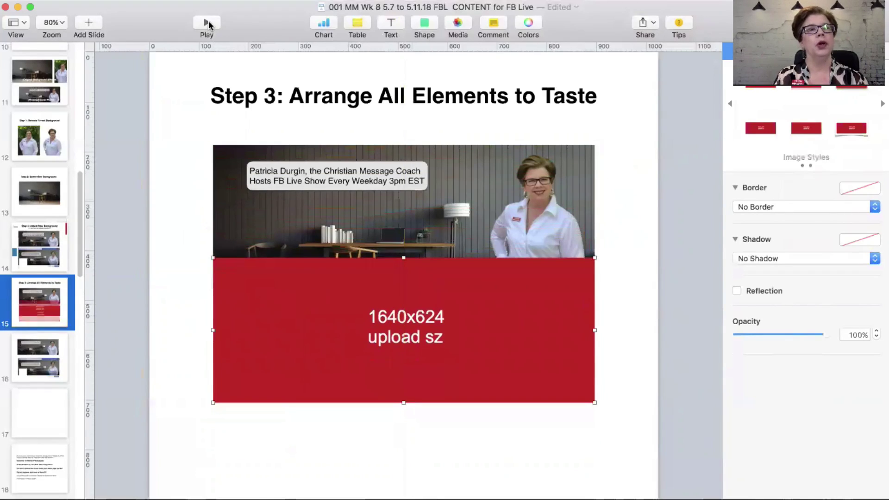
Step: Send the red image behind the photo, undo its move, and view slide 16
left_click(241, 0)
left_click(259, 43)
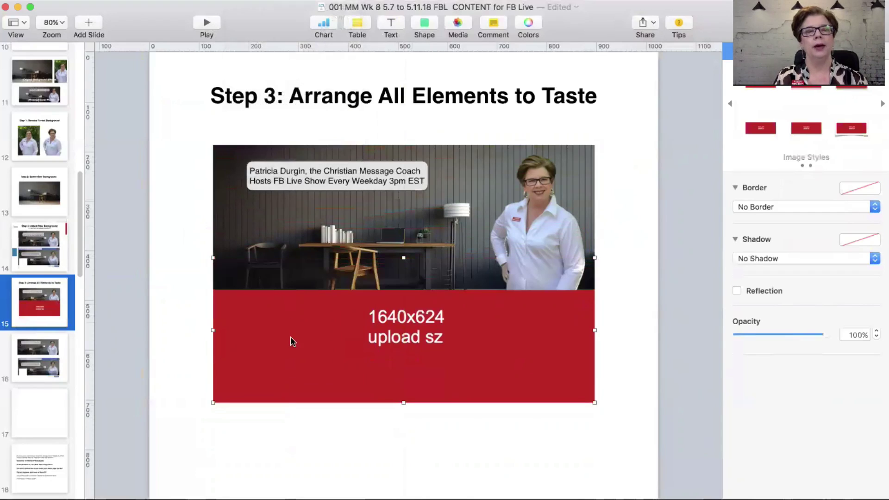
left_click_drag(293, 342, 292, 238)
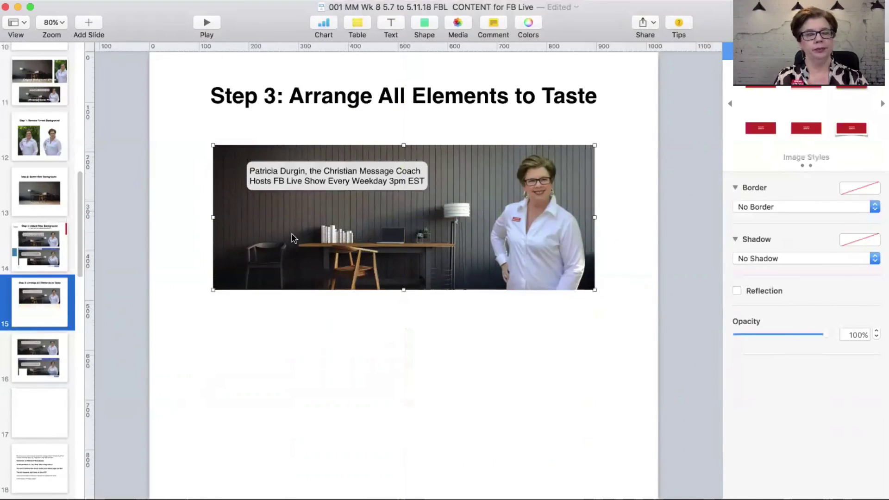
key("super+z")
left_click(55, 355)
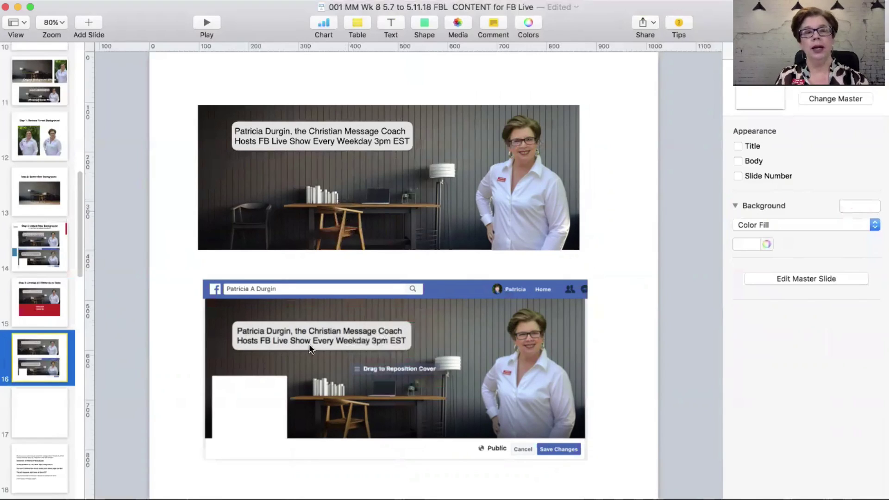
Step: Return from slide 16 to slide 14, 'Step 2: Adjust New Background', and nudge the caption text box
left_click(298, 132)
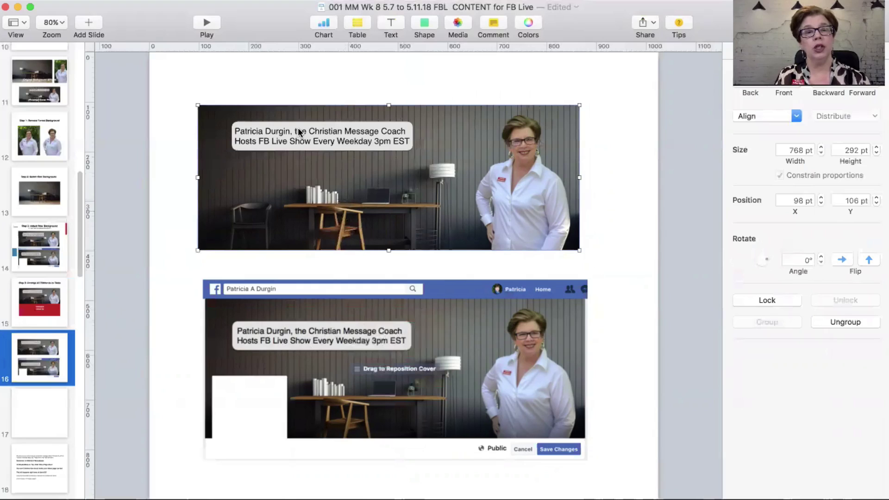
left_click(46, 242)
left_click_drag(304, 166, 314, 166)
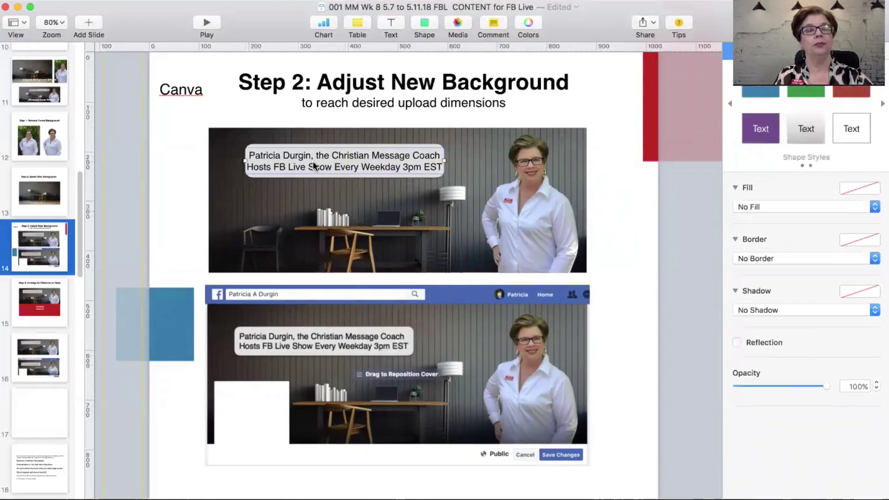
Step: Zoom in and lock the pale rounded box behind the caption using Arrange > Lock
left_click(271, 148)
left_click(237, 170)
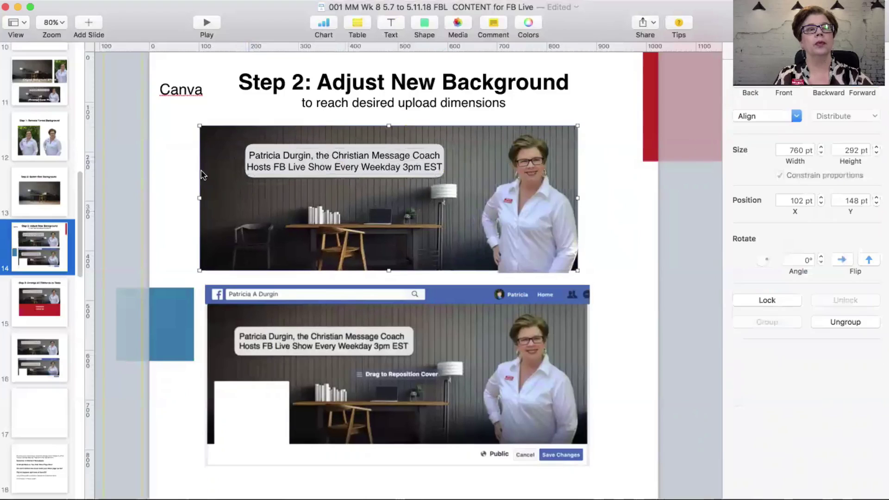
left_click(273, 157)
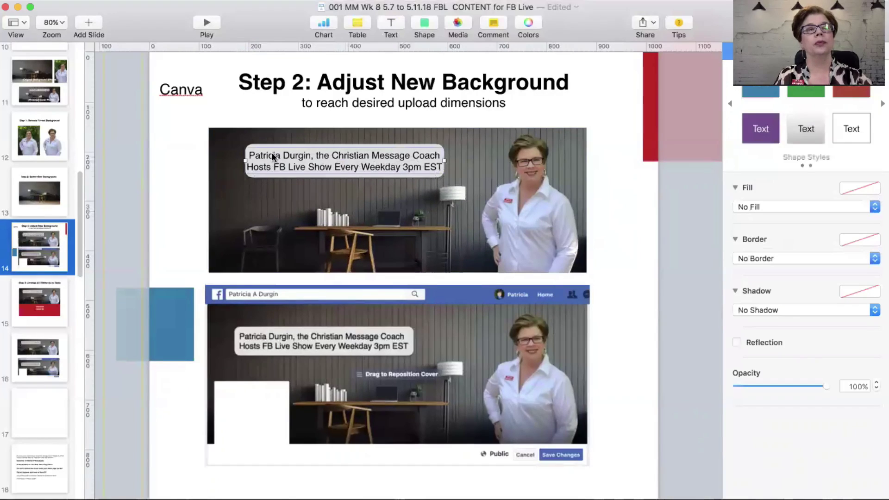
scroll(272, 157, "up", 3)
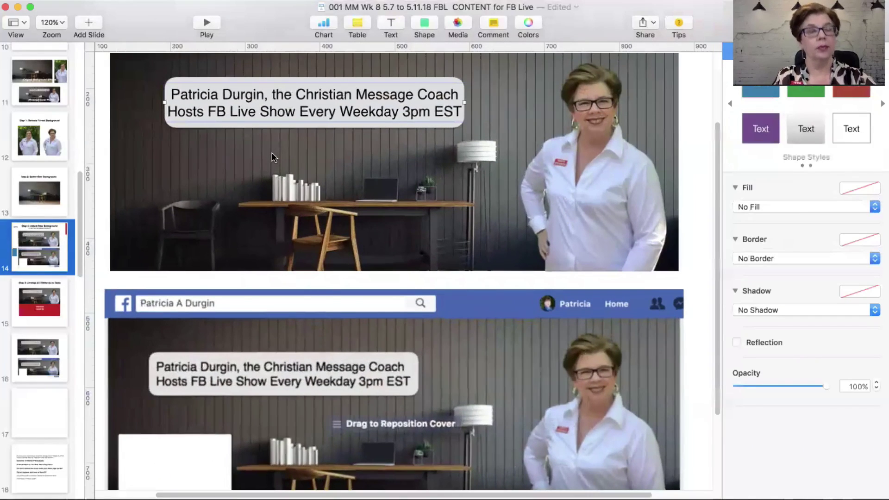
left_click(199, 75)
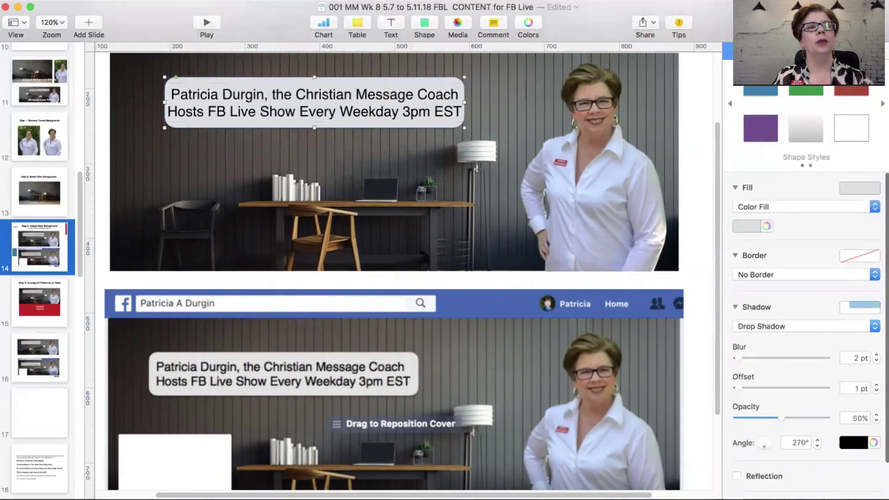
left_click(240, 1)
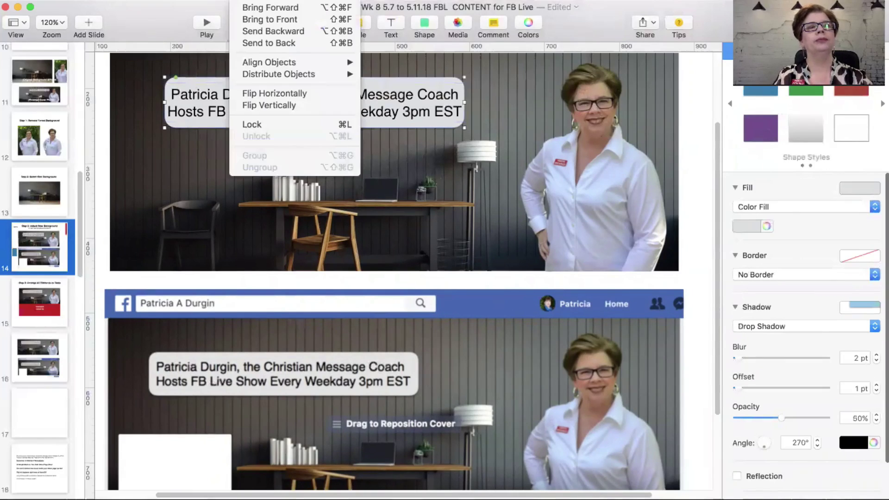
left_click(246, 122)
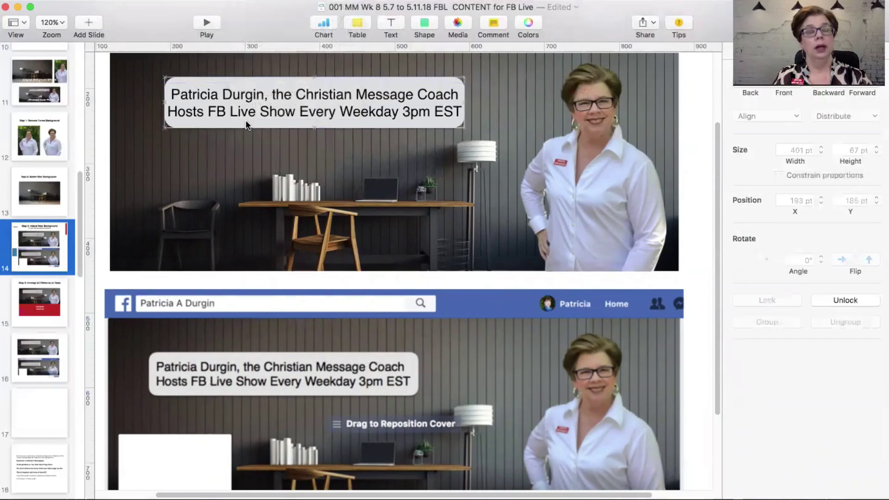
Step: Drag the caption and its pale box lower on the photo, then zoom back to 100%
left_click(246, 120)
left_click_drag(191, 95, 193, 119)
left_click_drag(210, 82, 212, 102)
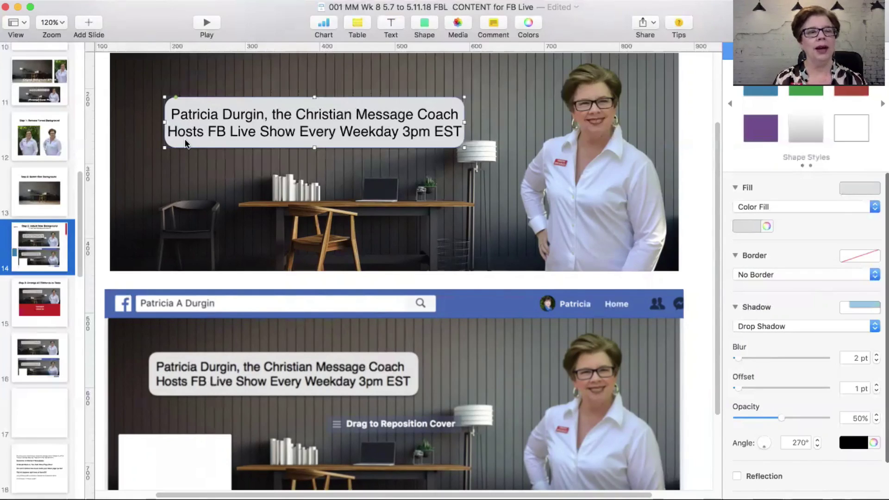
key("super+0")
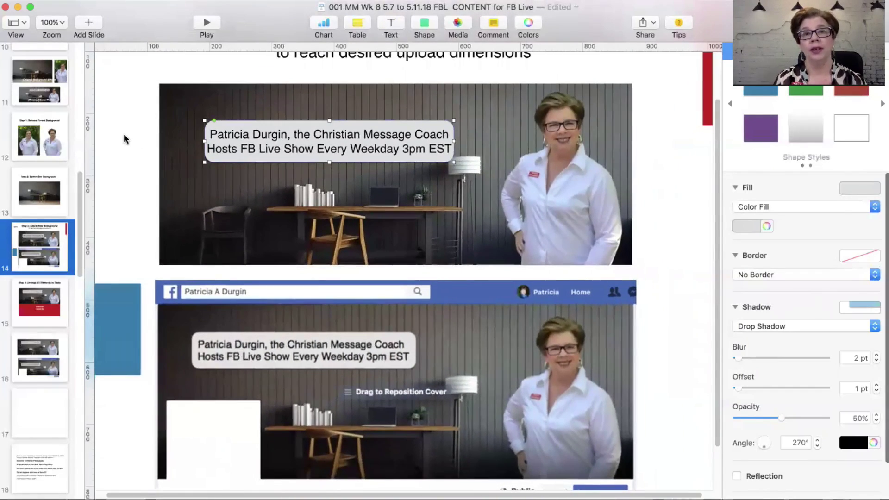
Step: Deselect the caption and view slide 16's finished cover alongside its Facebook page preview
left_click(124, 134)
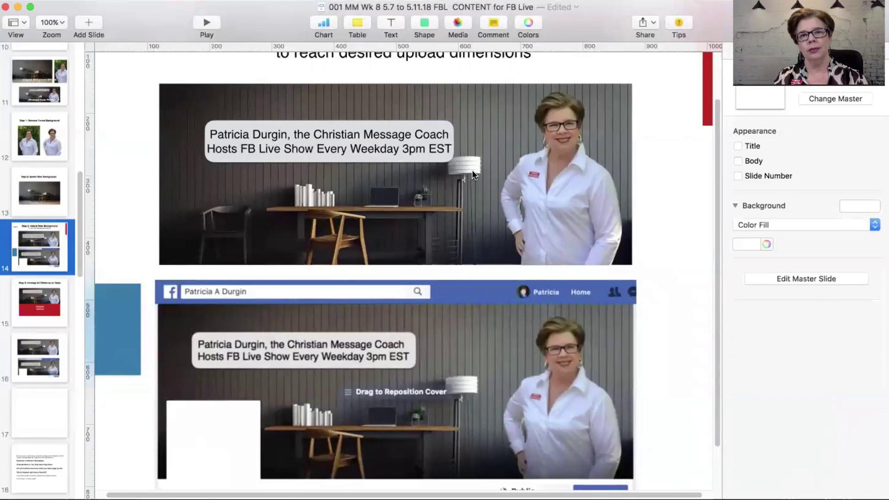
left_click(46, 355)
scroll(113, 199, "up", 1)
scroll(112, 199, "down", 3)
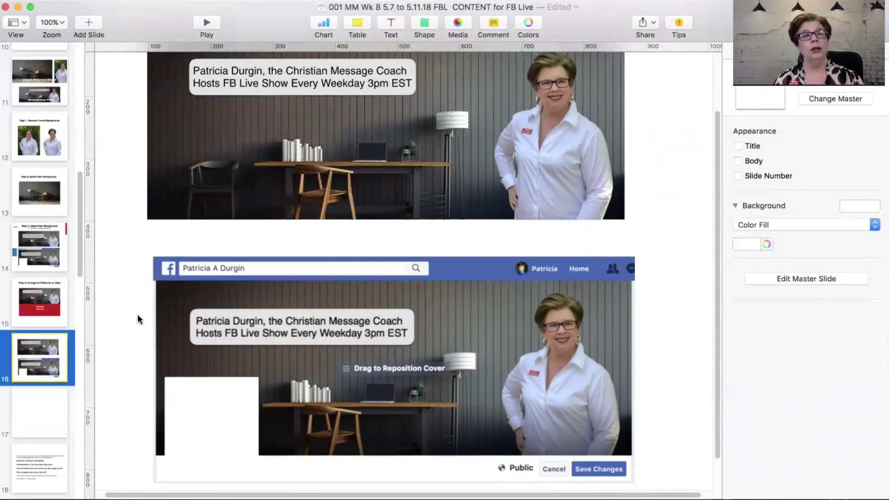
scroll(127, 283, "down", 1)
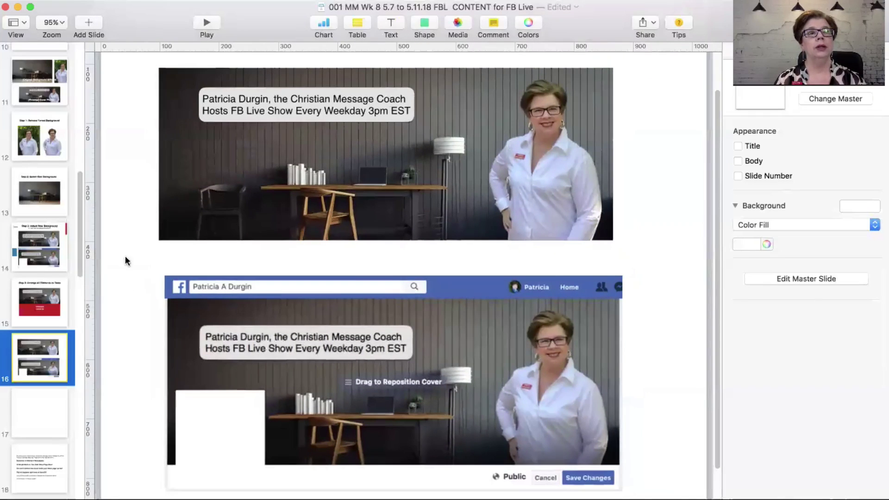
scroll(123, 239, "up", 1)
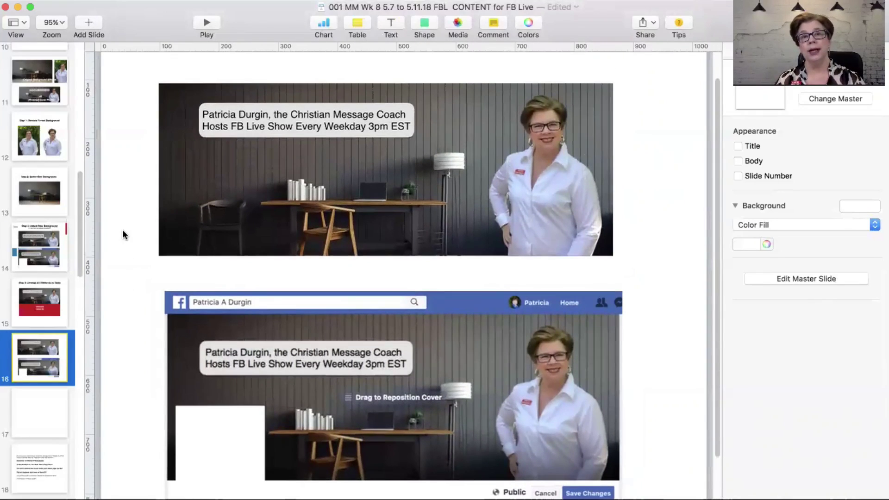